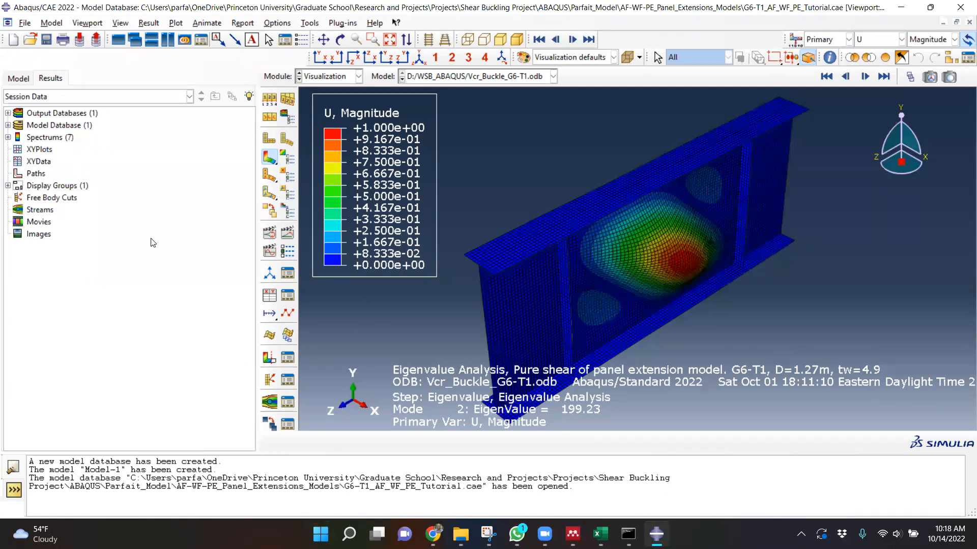
- Display the model database tree and collapse the Vcr_Buckle_G6-T1 model
click(18, 79)
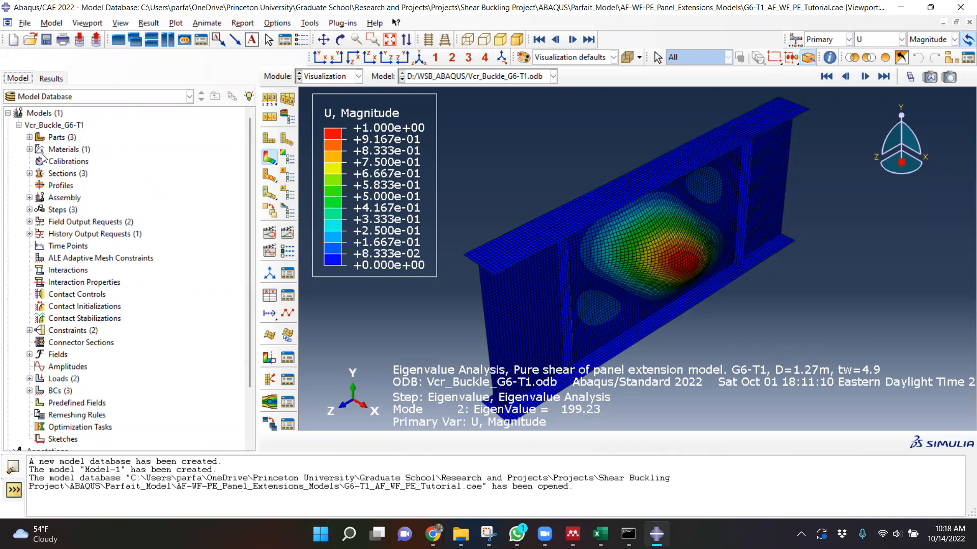
click(18, 126)
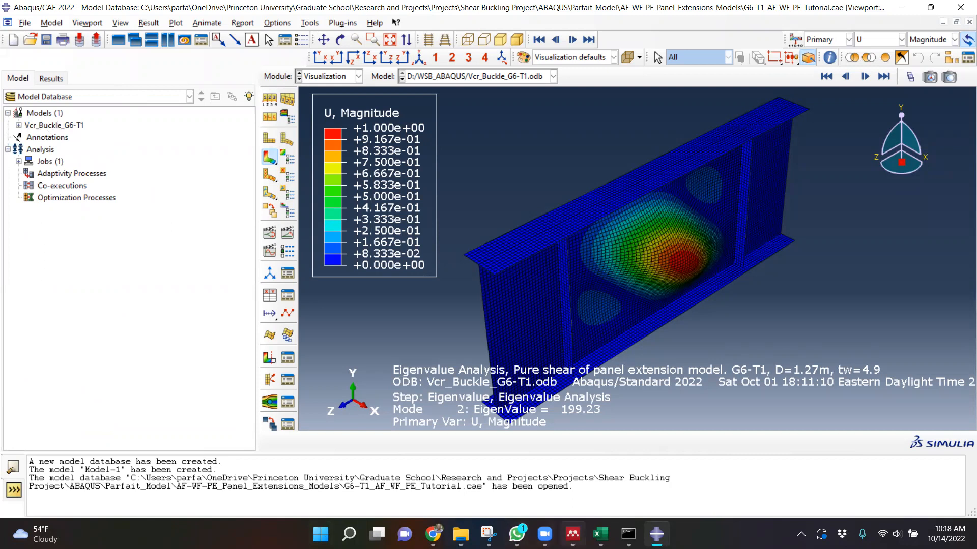
- Switch to Mendeley Desktop and examine the article's title page, boundary condition figure and Table 1 specimen properties, returning to Abaqus/CAE
click(572, 534)
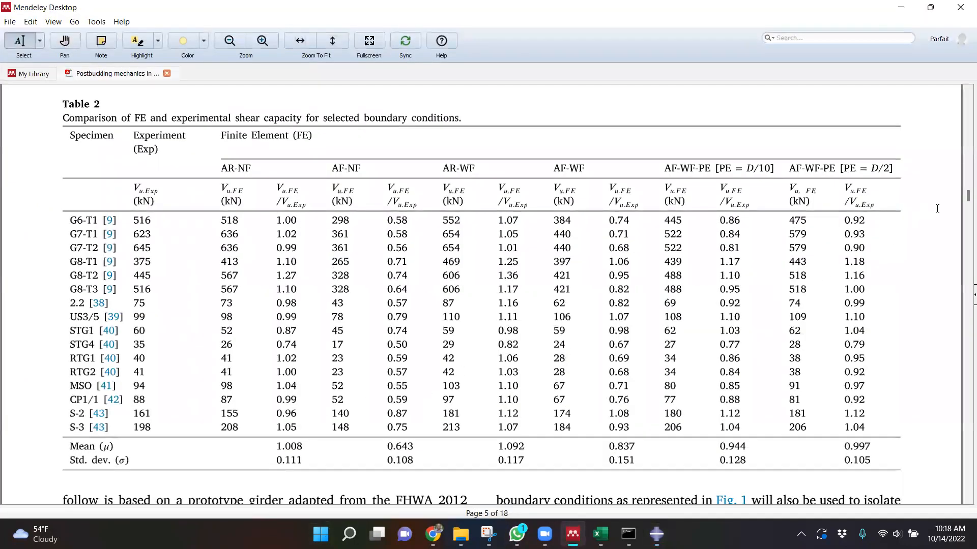
scroll(964, 201, up, 10)
drag(961, 103, 965, 102)
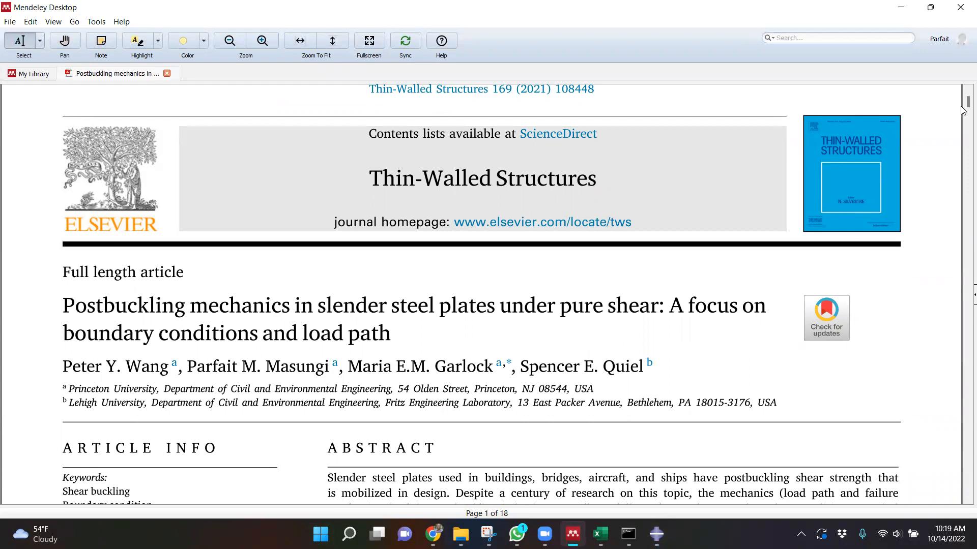
click(962, 148)
drag(961, 149, 961, 154)
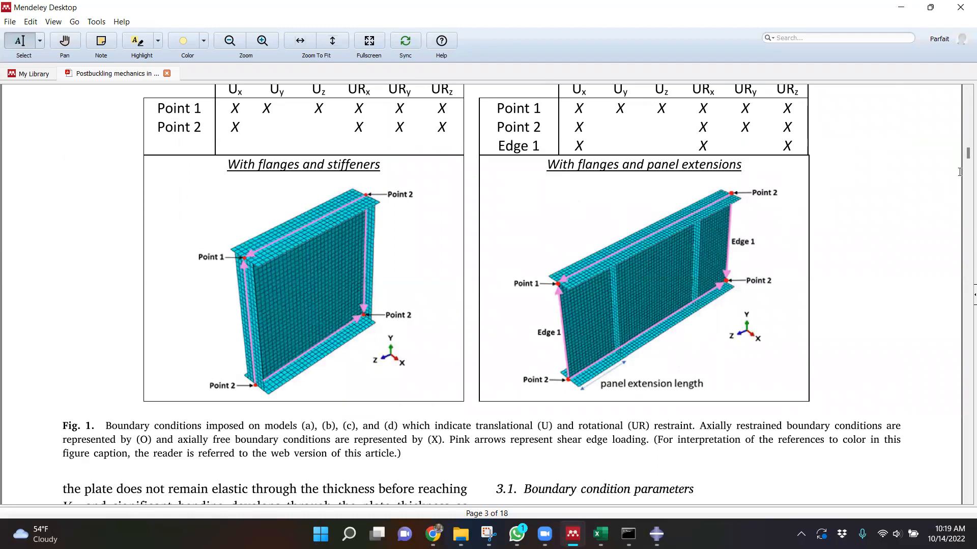
scroll(962, 159, down, 10)
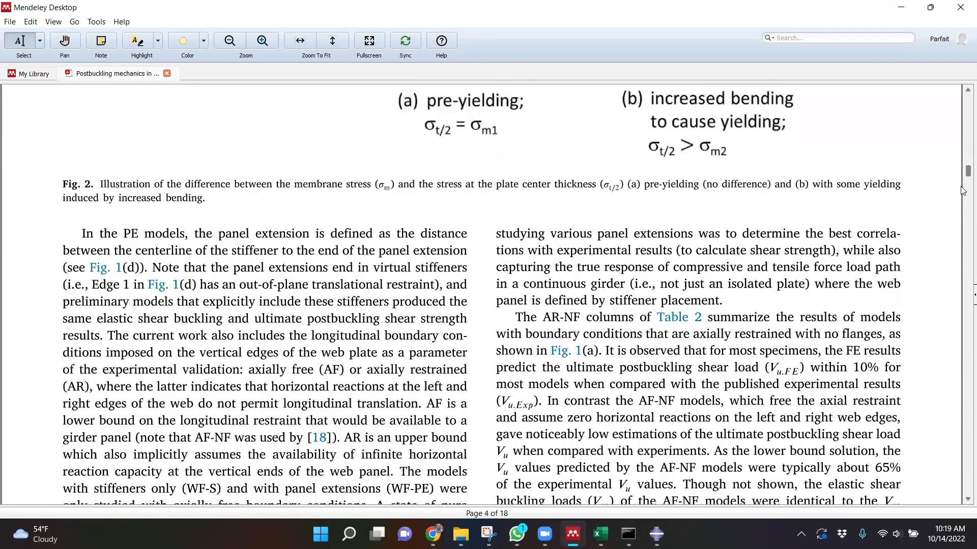
scroll(962, 194, down, 10)
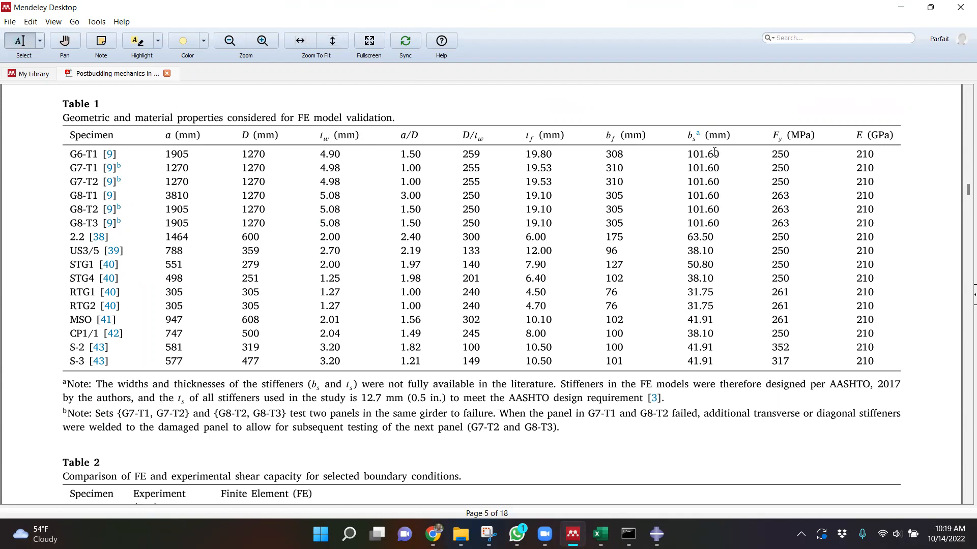
click(900, 8)
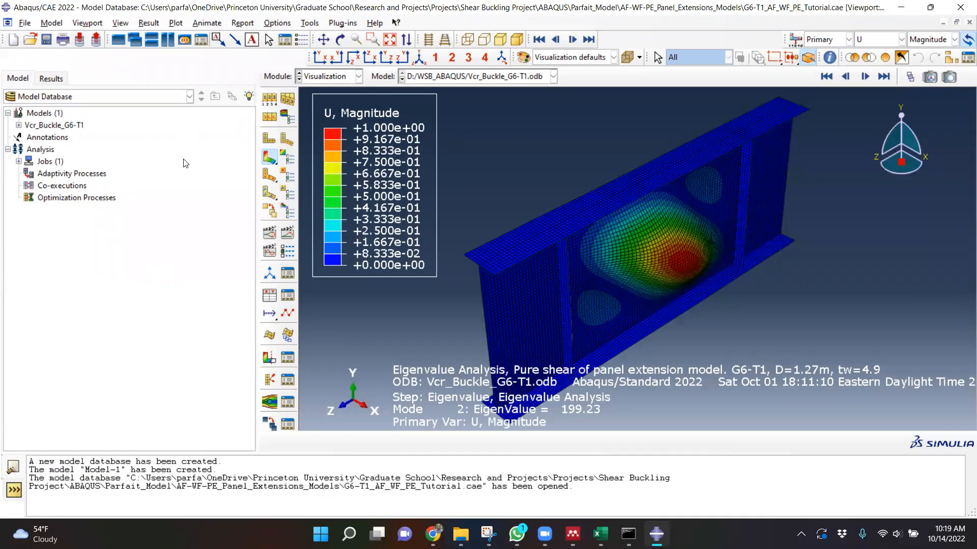
- Copy the model Vcr_Buckle_G6-T1 to a new model named Vu_Riks_G6-T1
click(45, 128)
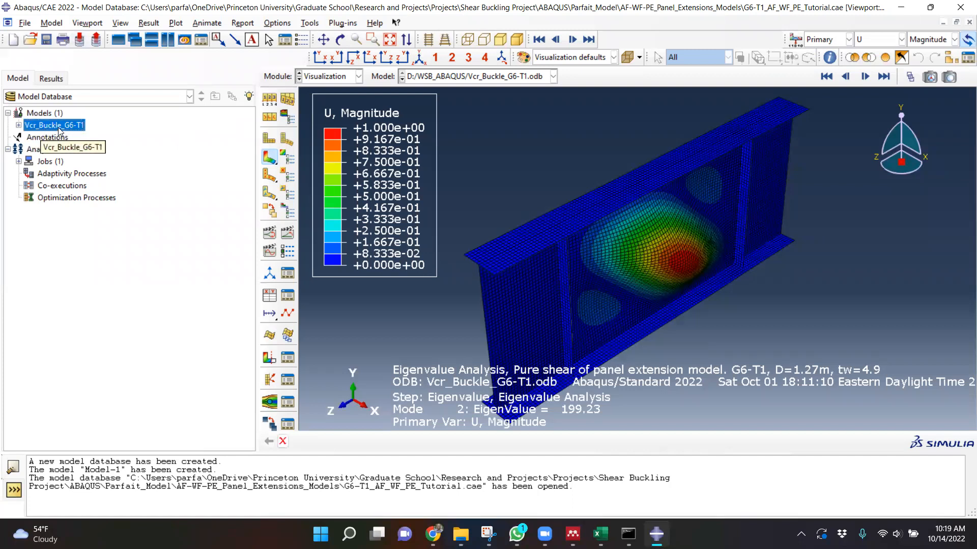
right_click(59, 128)
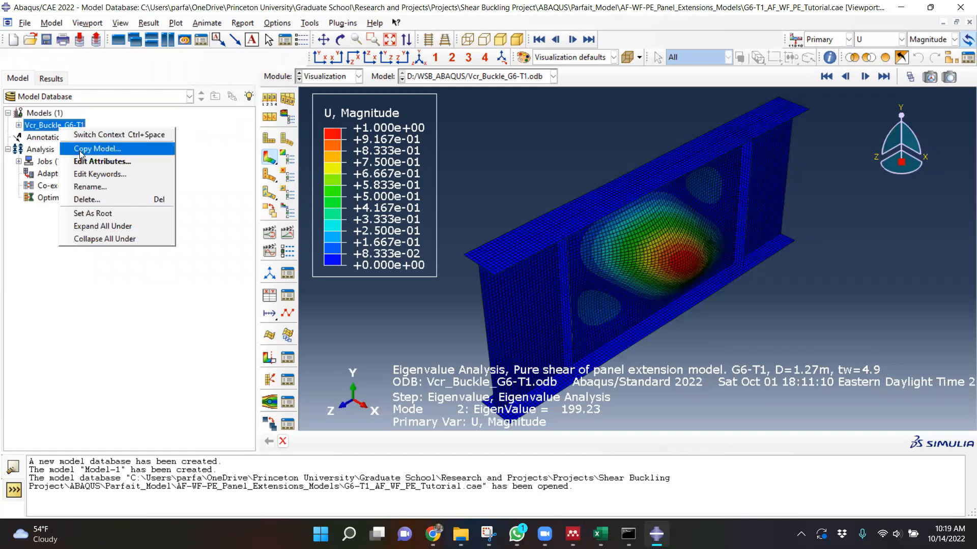
click(72, 148)
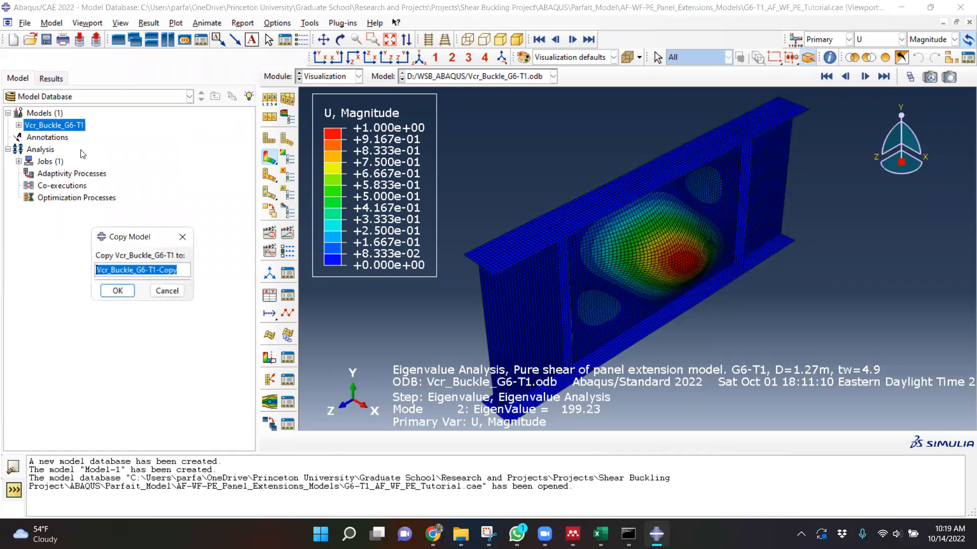
click(185, 272)
key(BackSpace)
key(BackSpace)
key(BackSpace)
key(BackSpace)
key(BackSpace)
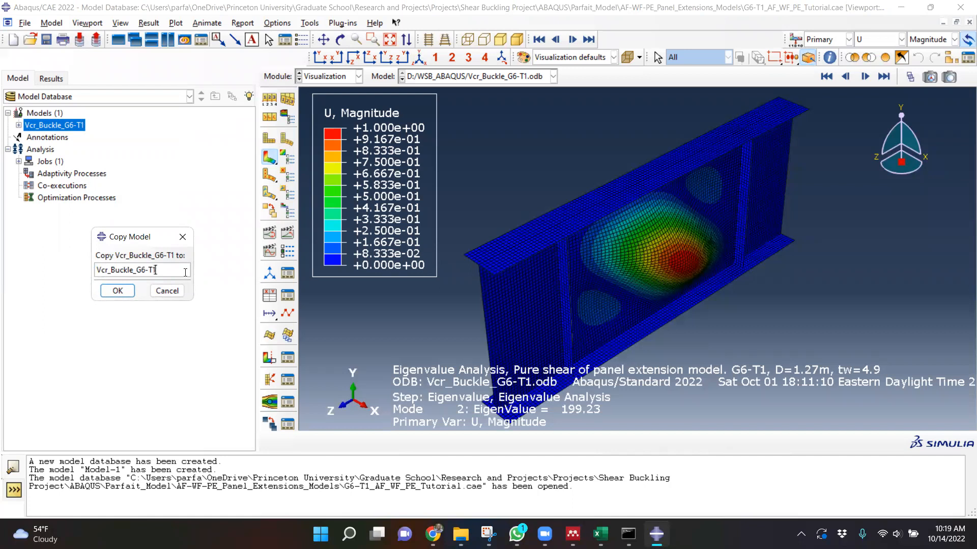
key(Left)
key(Left)
key(Left)
key(Left)
key(Left)
key(Left)
key(Left)
key(Left)
key(Left)
key(Left)
key(Left)
key(Left)
key(Left)
key(BackSpace)
key(BackSpace)
text(u)
key(Right)
key(shift+Right)
key(shift+Right)
key(shift+Right)
key(shift+Right)
key(shift+Right)
key(shift+Right)
text(Riks)
click(117, 290)
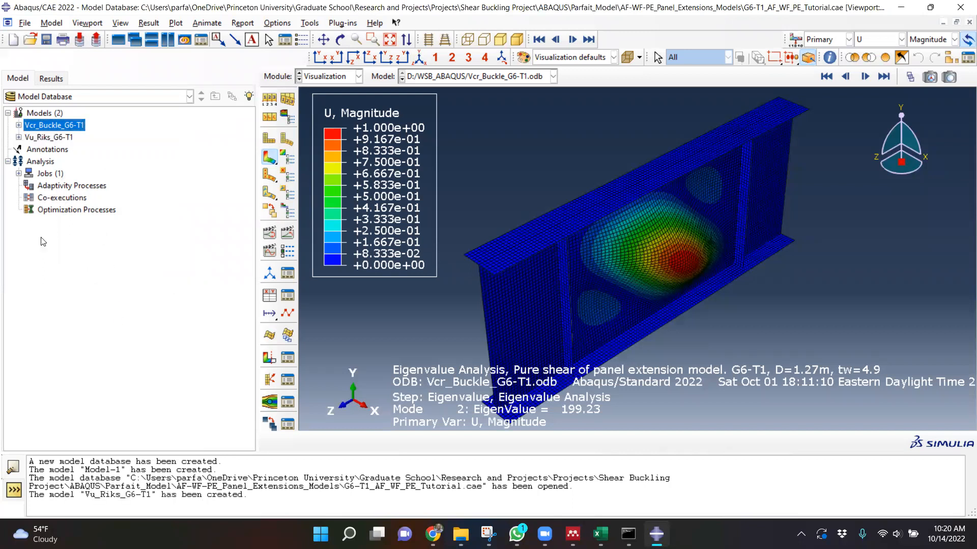
click(56, 260)
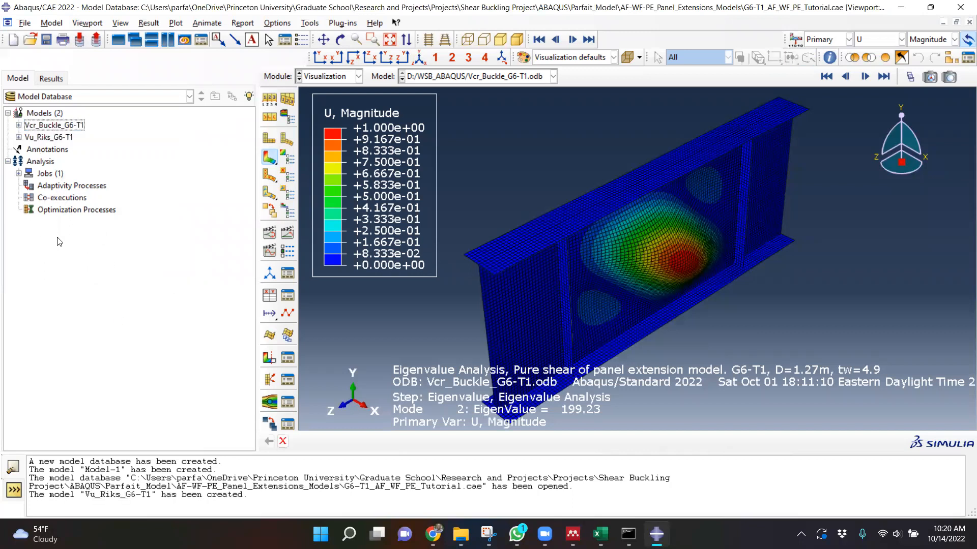
- Switch to the Property module with Vu_Riks_G6-T1 as the current model and expand that model in the tree
double_click(47, 138)
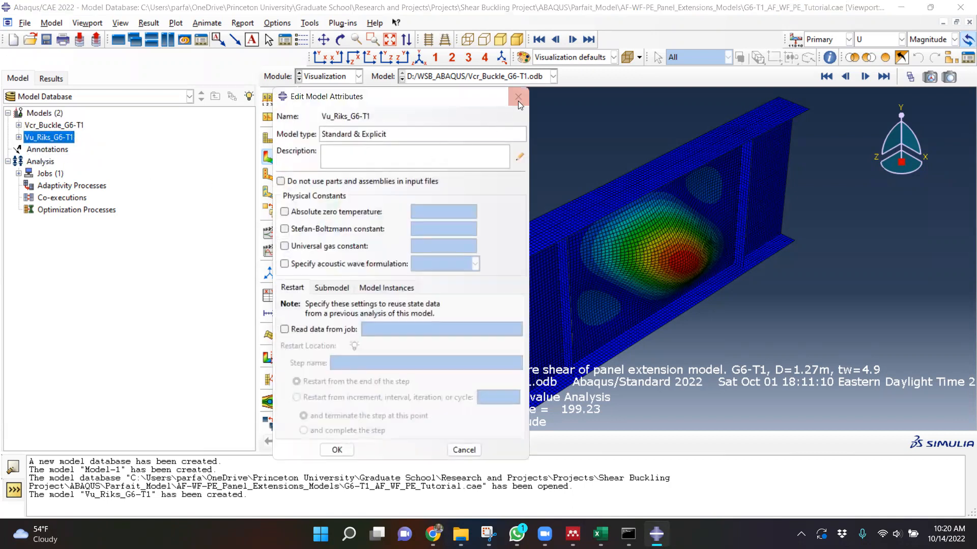
key(Escape)
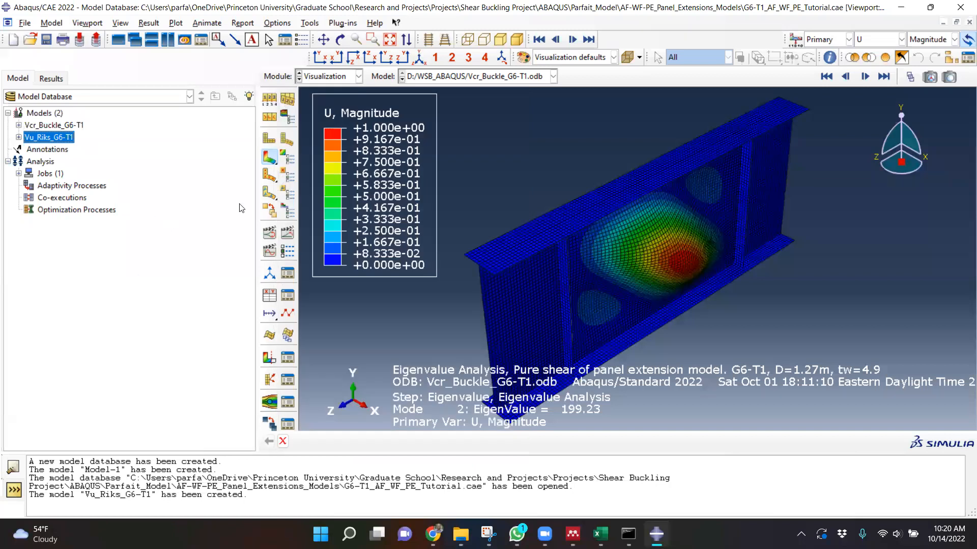
click(333, 77)
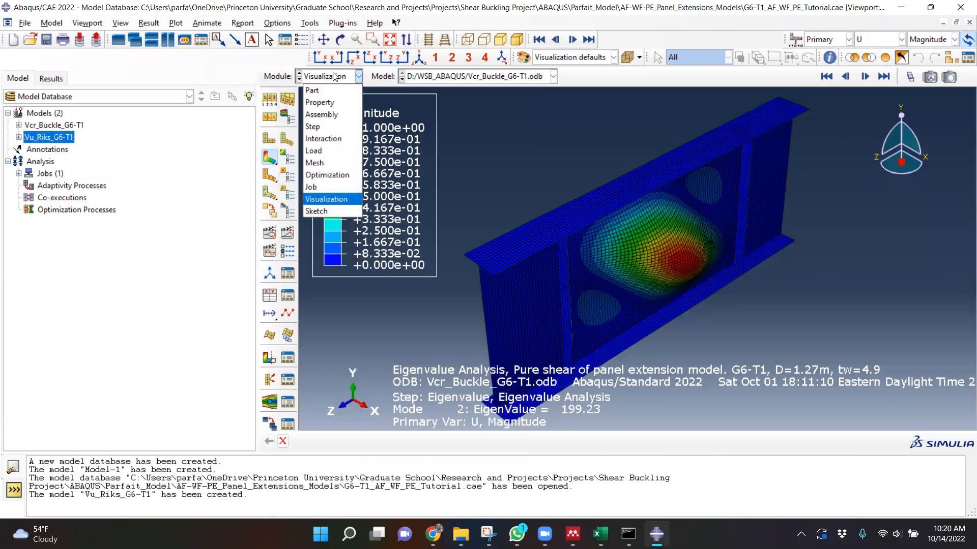
click(328, 105)
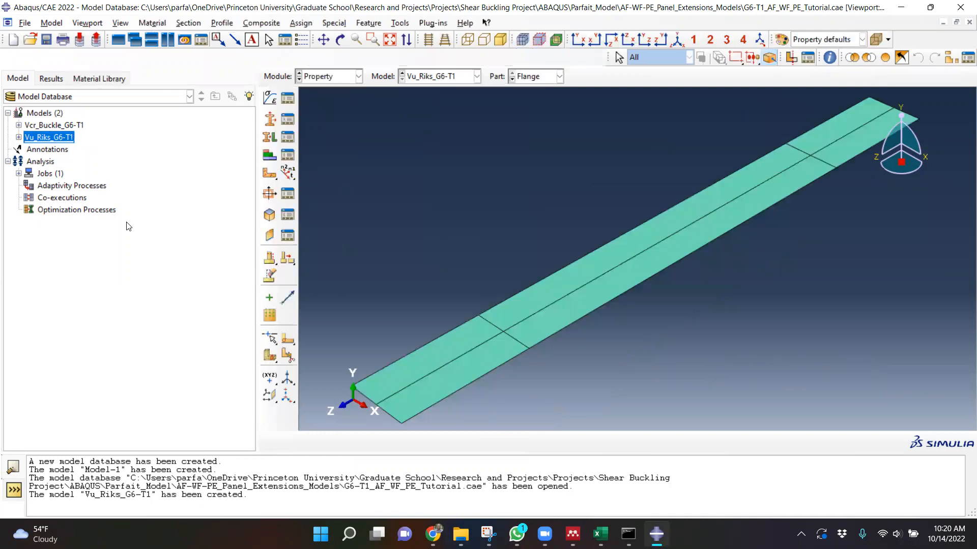
click(18, 138)
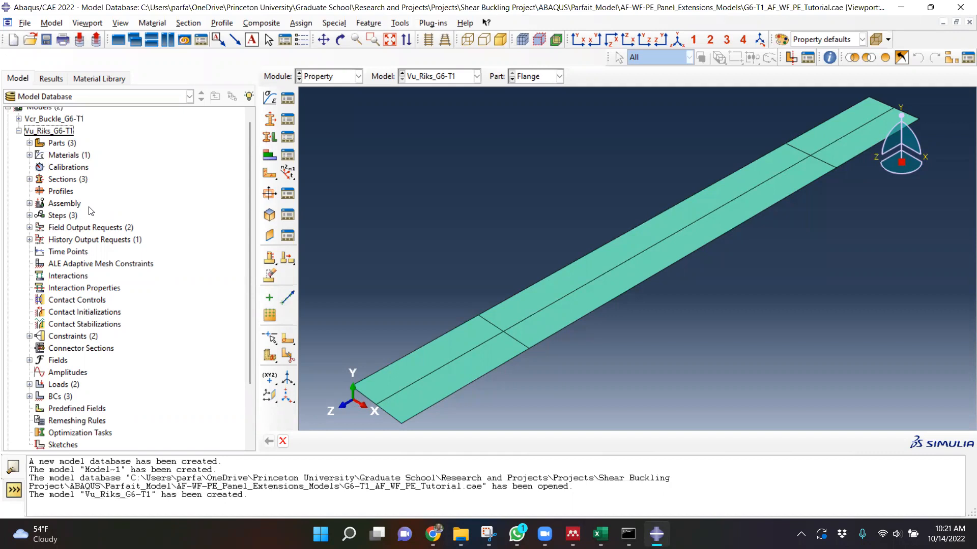
- Review the Density and Elastic behaviors of the material Steel_210GPa and add a Plastic behavior that uses temperature-dependent data
click(288, 100)
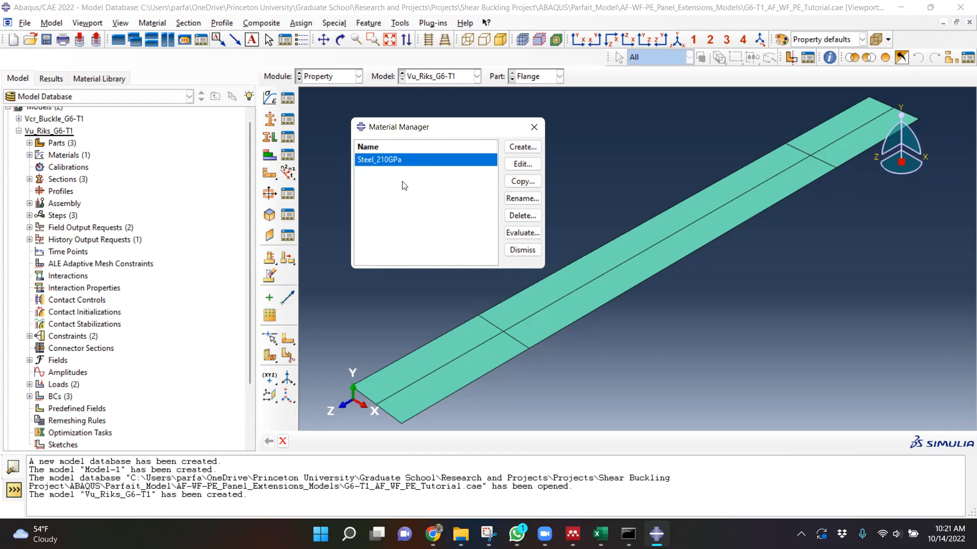
click(522, 165)
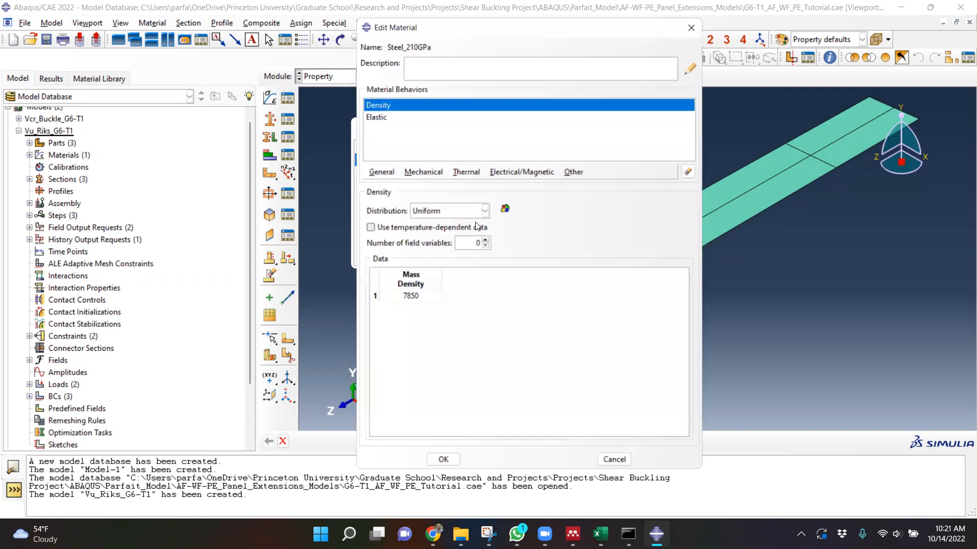
click(376, 118)
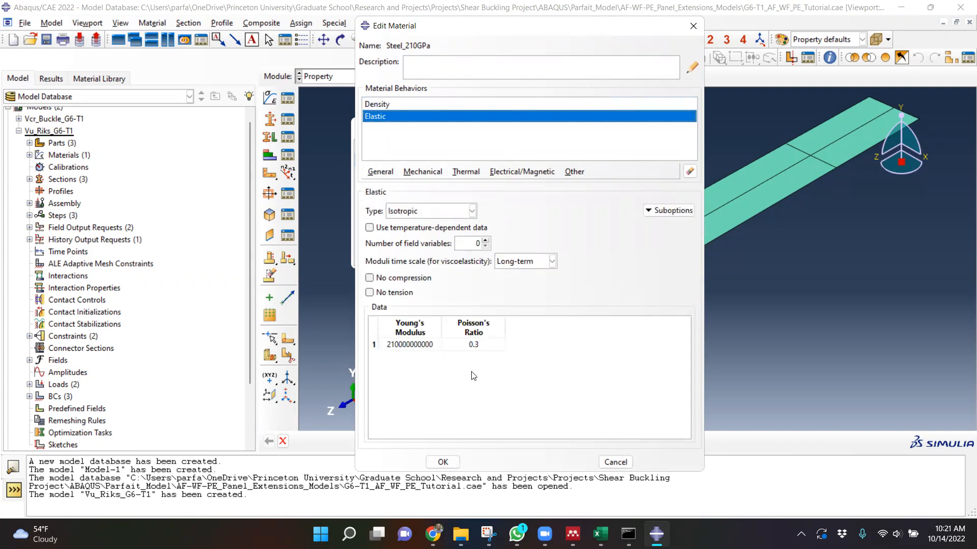
click(410, 105)
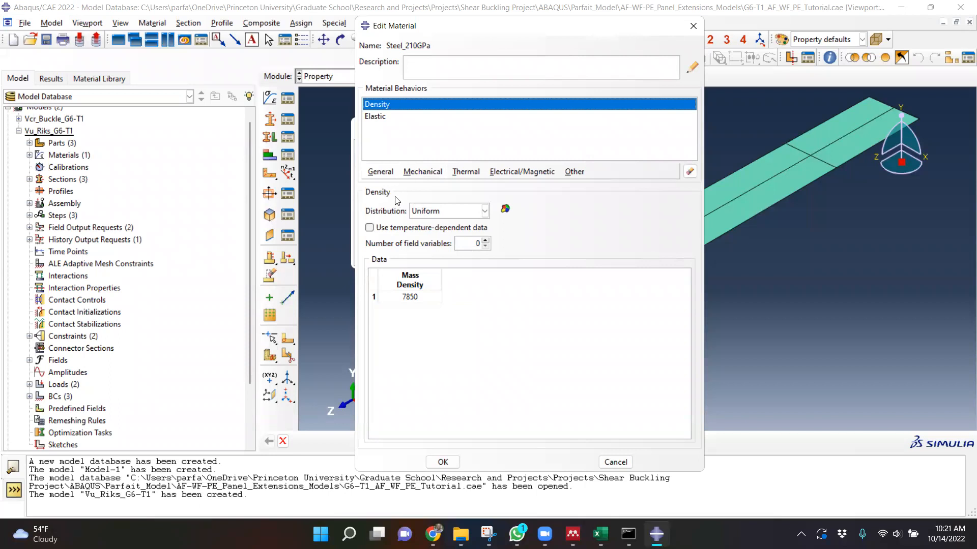
click(421, 175)
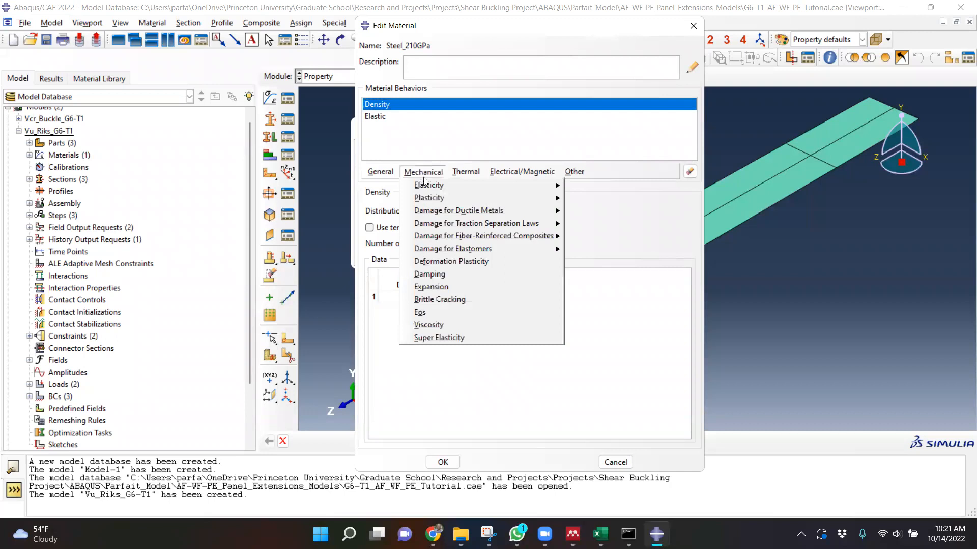
mouse_move(448, 200)
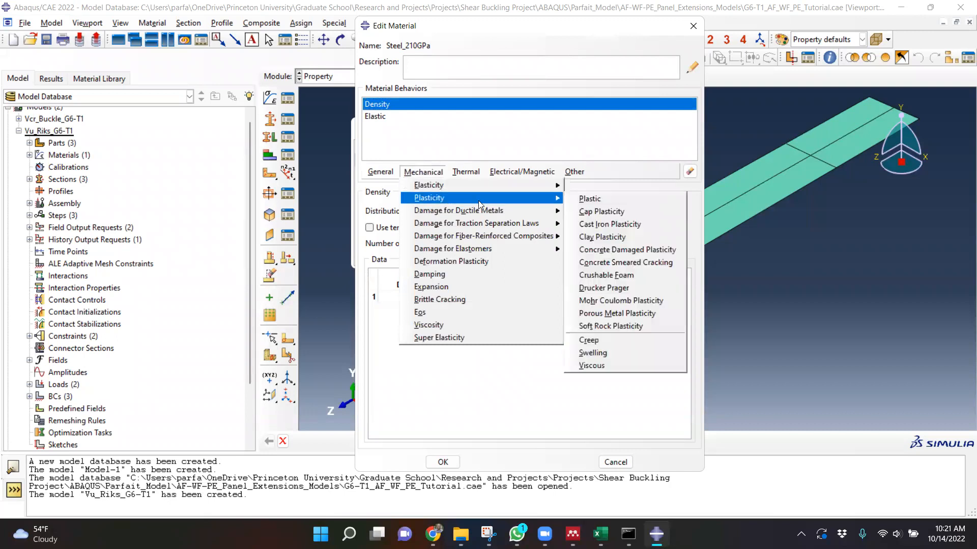
click(580, 204)
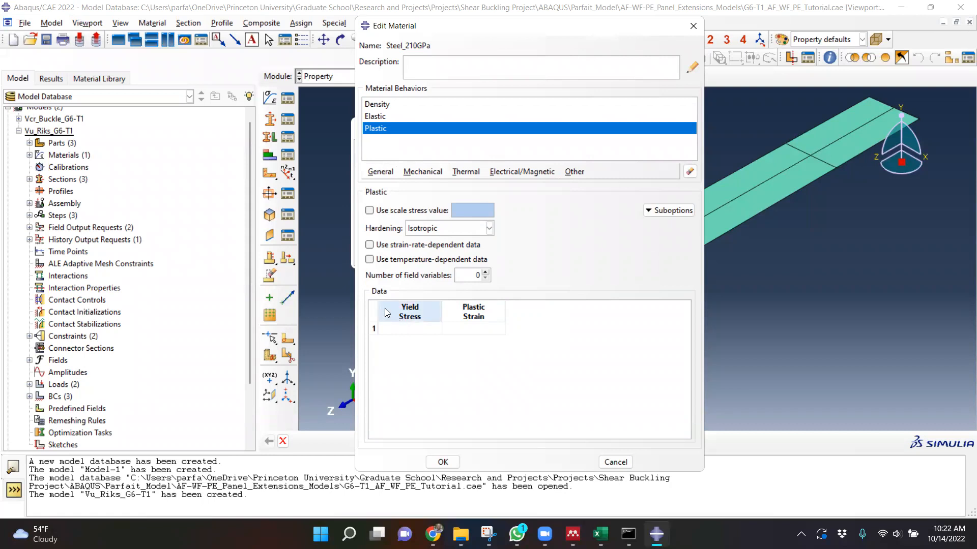
click(370, 260)
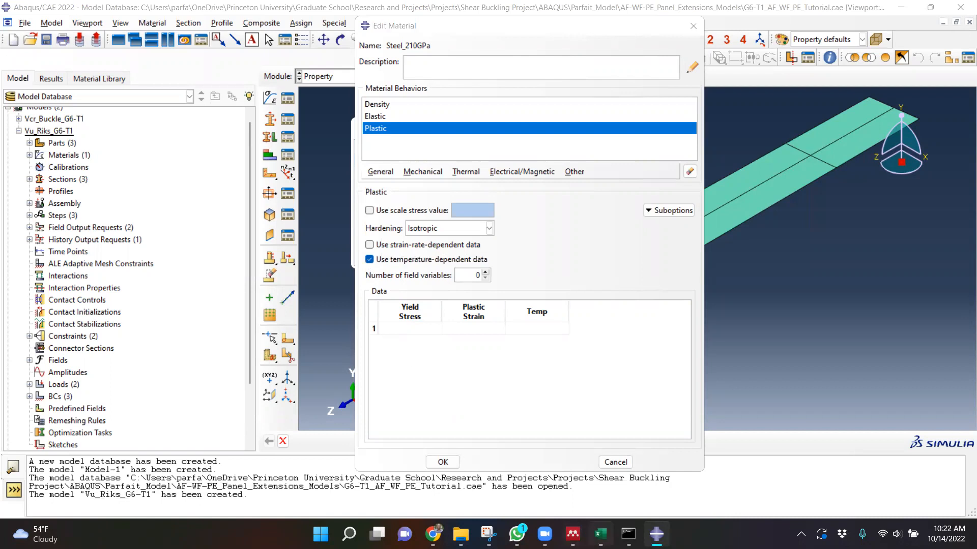
- Switch to the Excel workbook Plastic_Property_Specimen_Validation and copy specimen G6-T1's plastic data at temperature 20, cells A50:C54
click(600, 534)
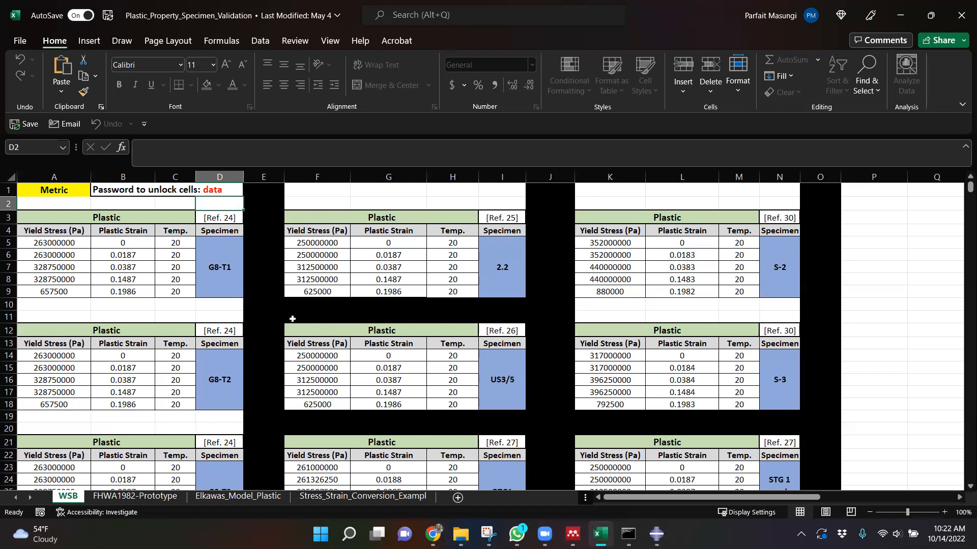
scroll(297, 321, down, 5)
scroll(296, 322, down, 5)
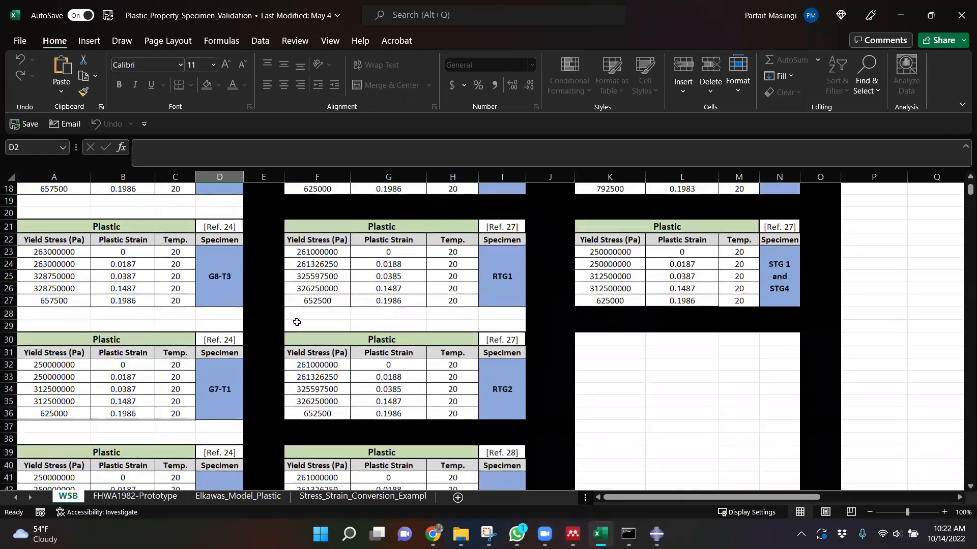
scroll(297, 322, down, 4)
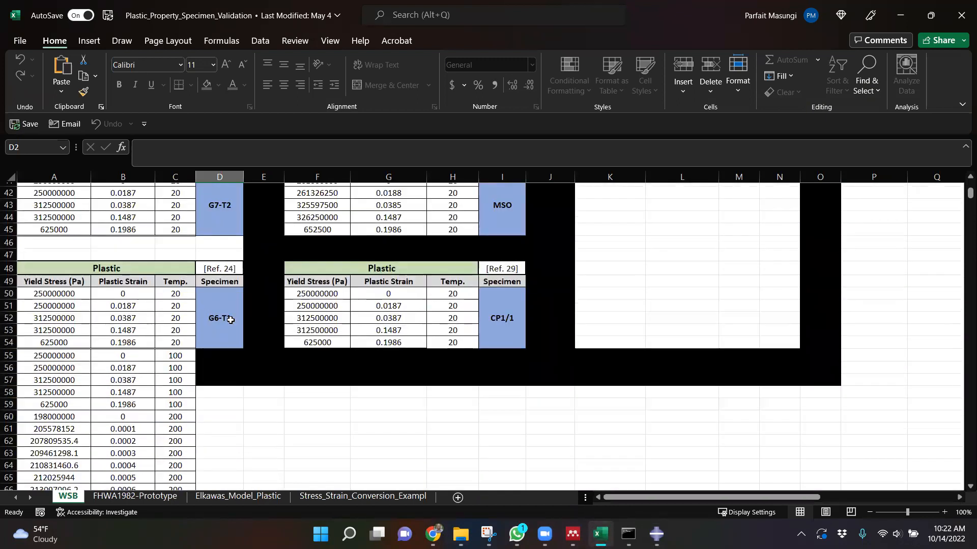
scroll(179, 308, down, 1)
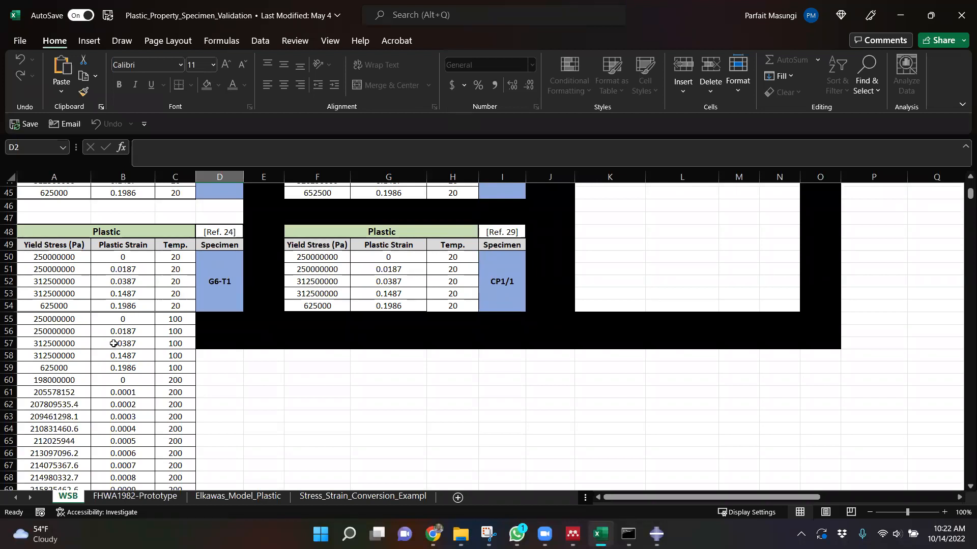
drag(52, 255, 169, 304)
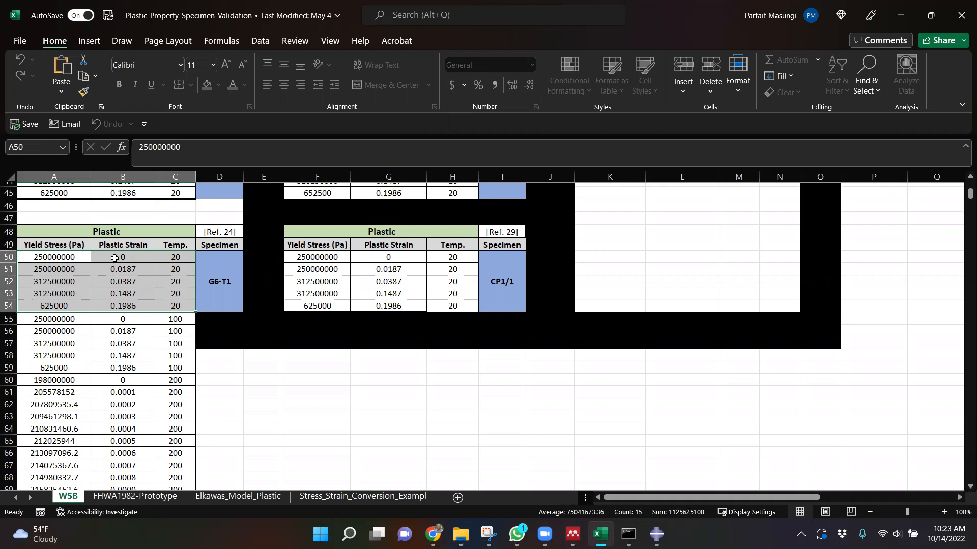
key(ctrl+c)
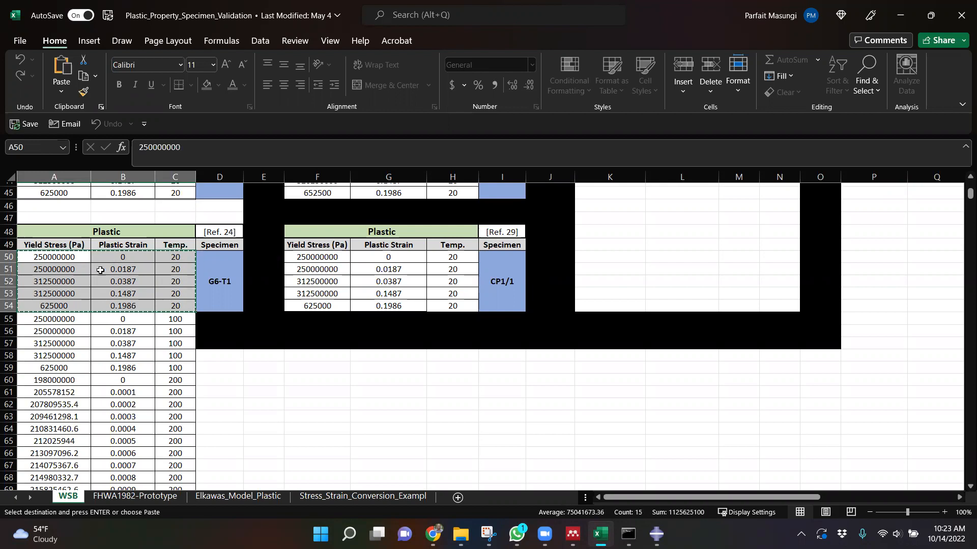
- Switch back to Abaqus/CAE and paste the copied yield stress, plastic strain and temperature rows into the Plastic data of Steel_210GPa
mouse_move(543, 534)
click(656, 534)
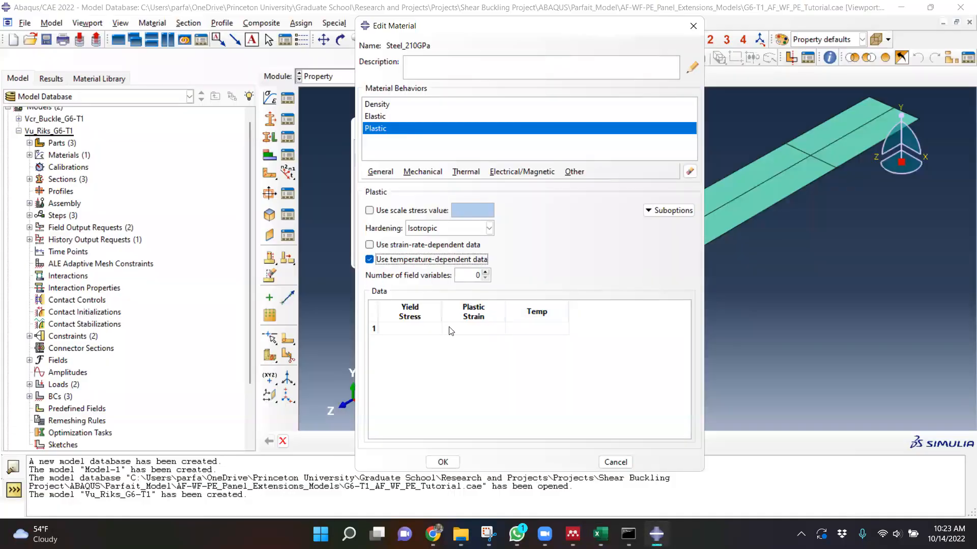
click(423, 328)
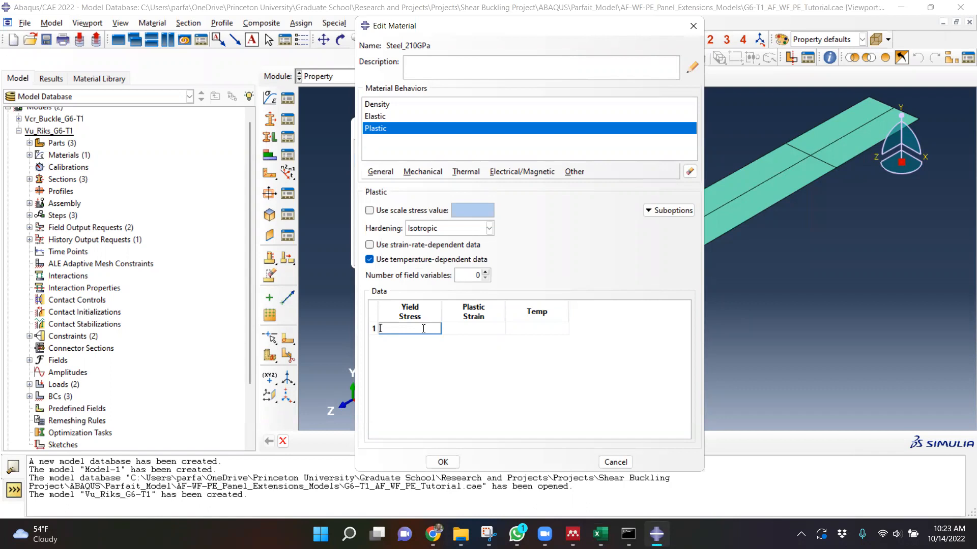
key(ctrl+v)
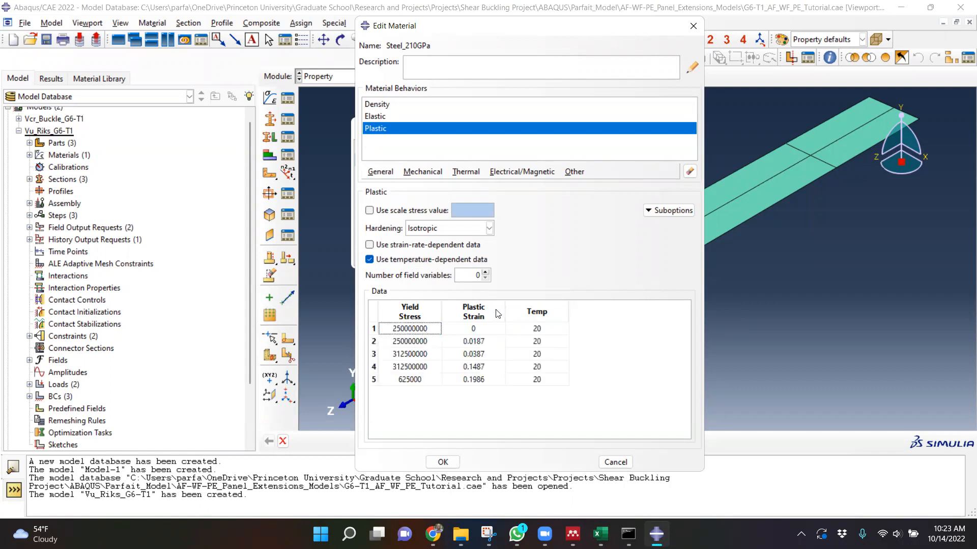
key(alt+Tab)
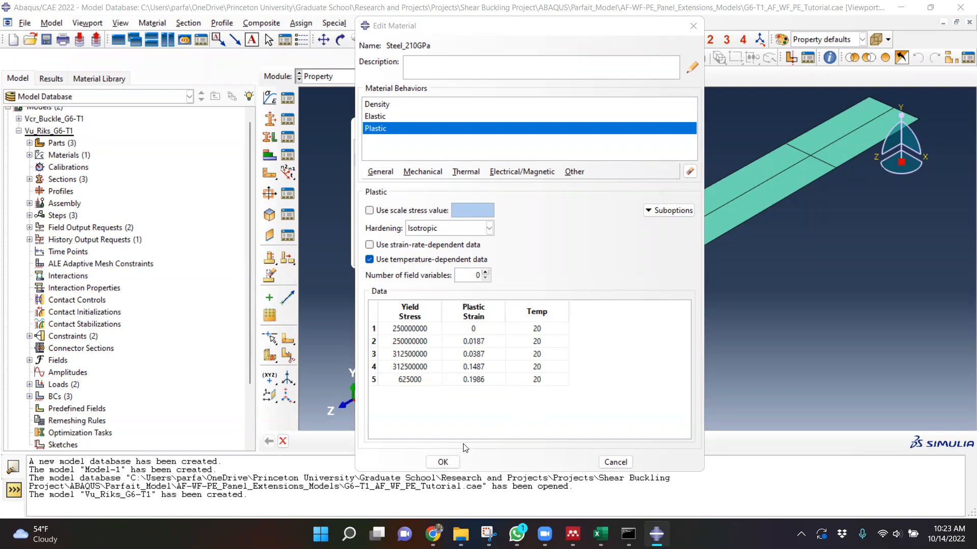
click(453, 462)
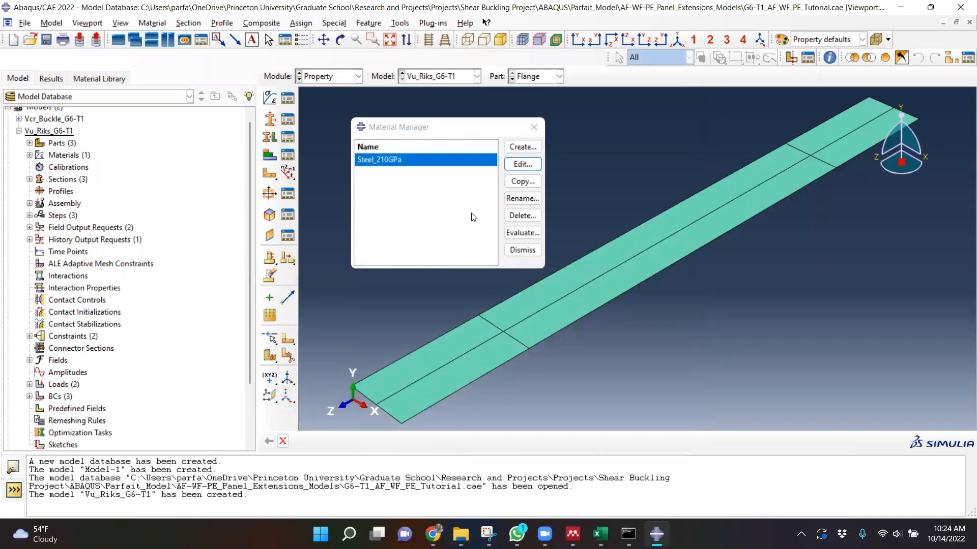
click(533, 126)
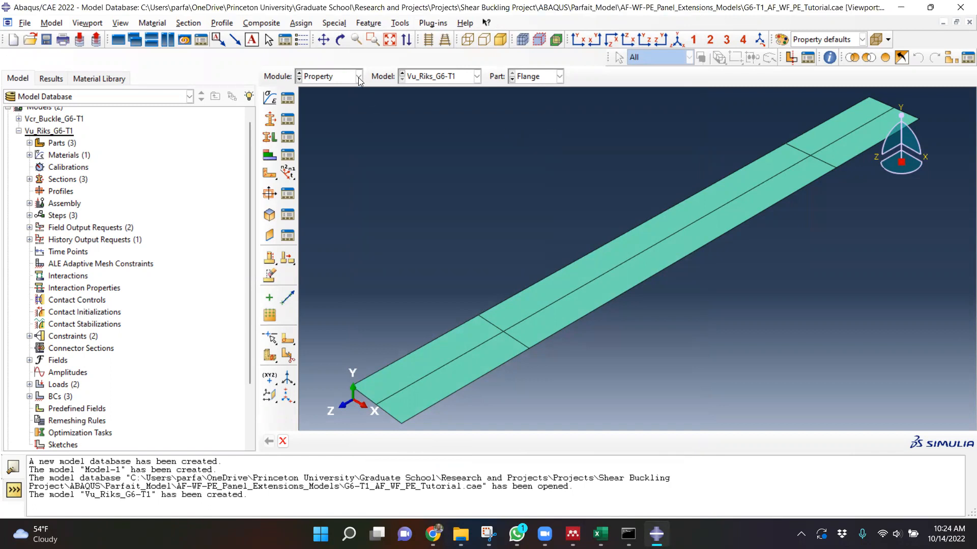
- Reopen the material Steel_210GPa and check its Plastic behavior data
click(287, 99)
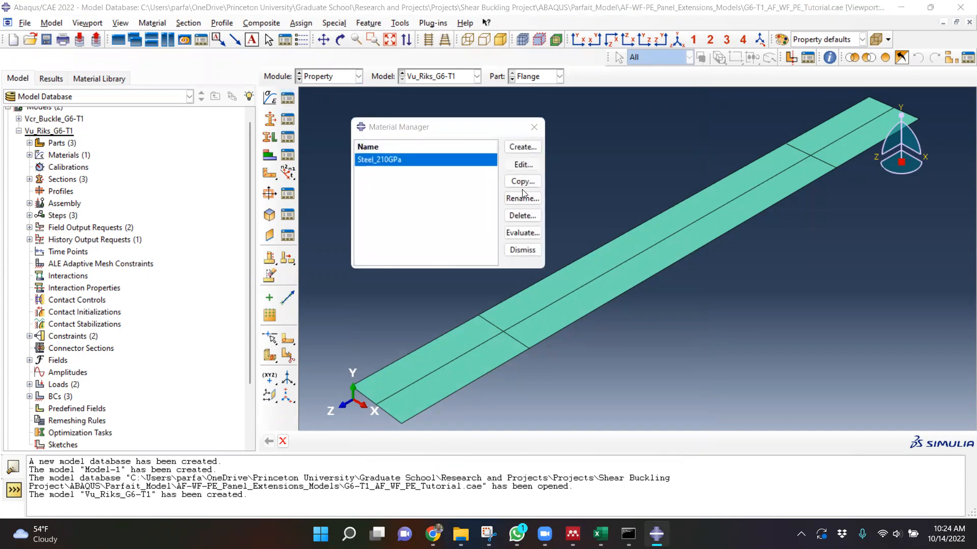
click(523, 164)
click(381, 128)
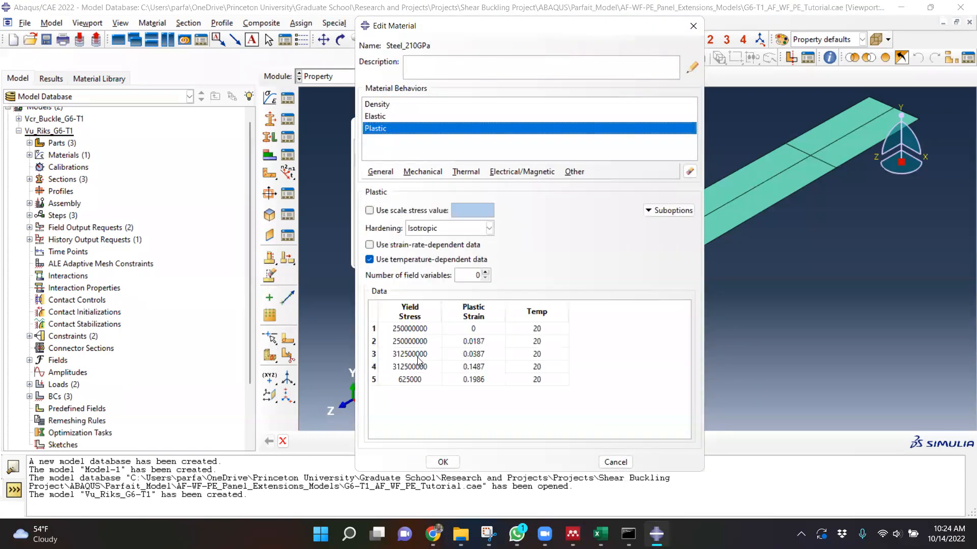
click(443, 462)
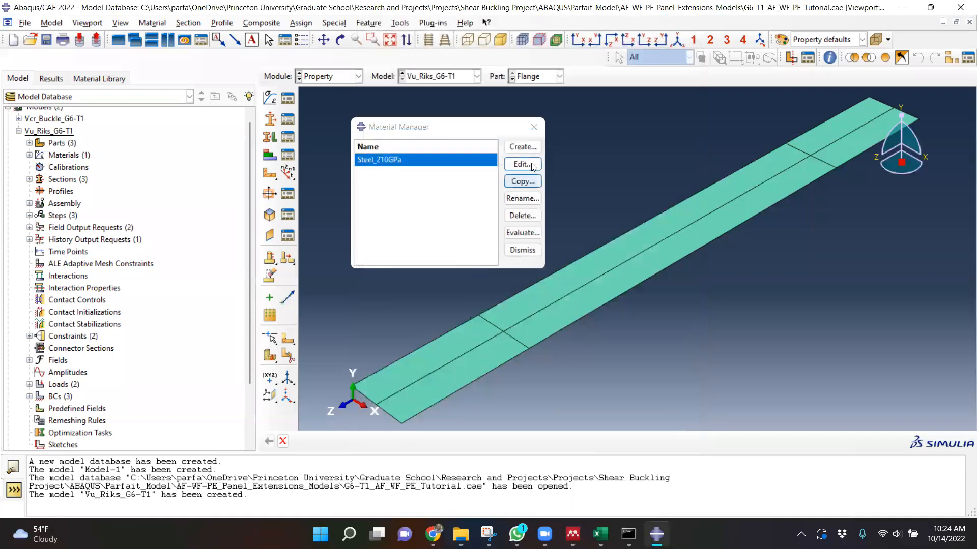
click(533, 127)
- Switch to the Step module and start creating a new analysis step named Riks
click(350, 80)
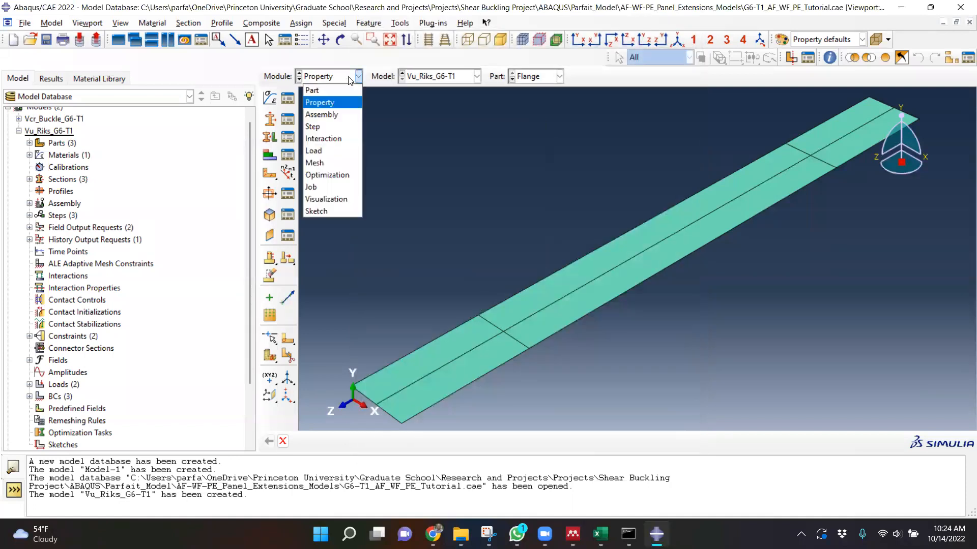
click(335, 124)
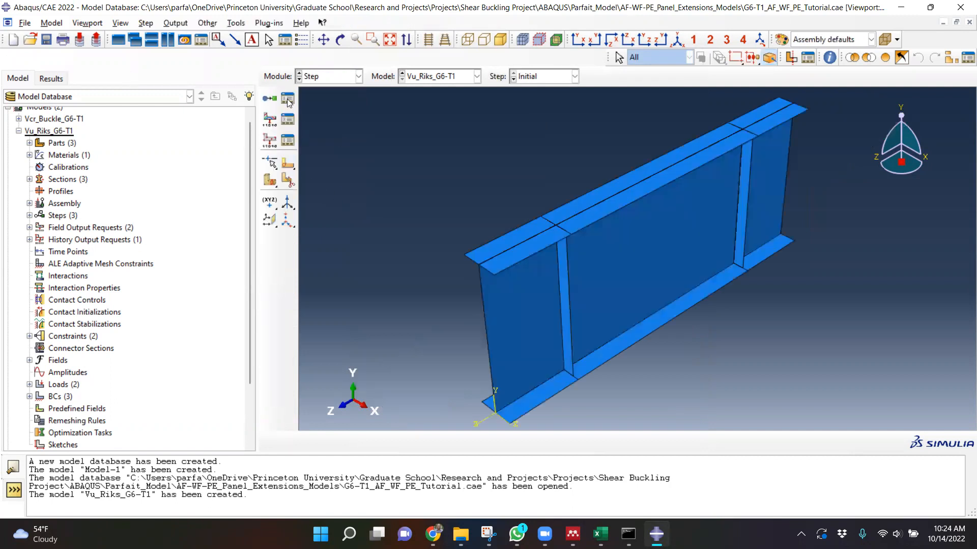
click(288, 99)
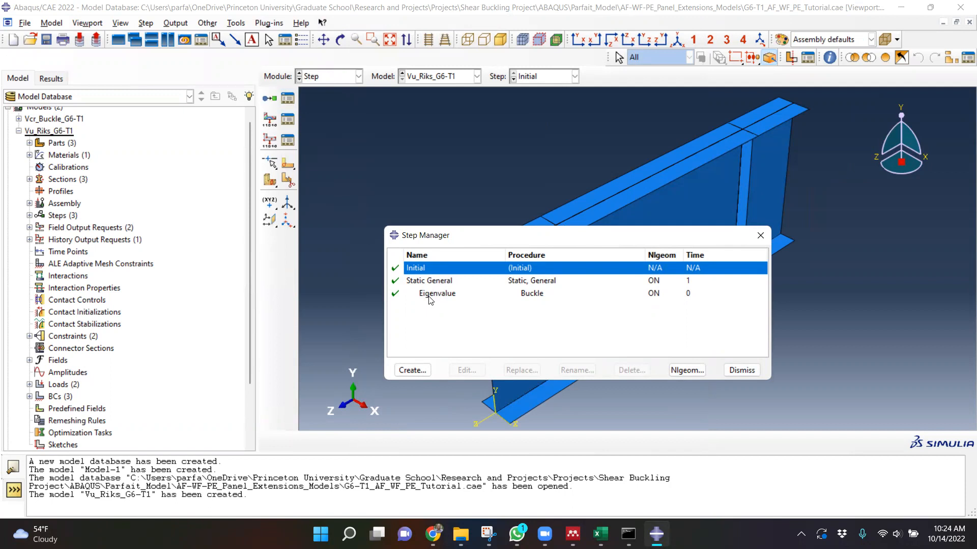
click(411, 371)
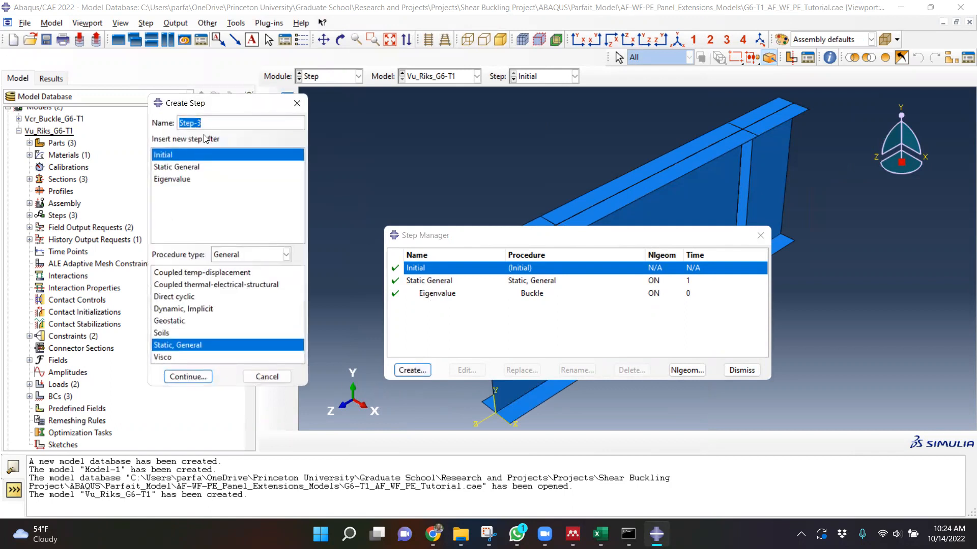
text(Riks)
click(259, 255)
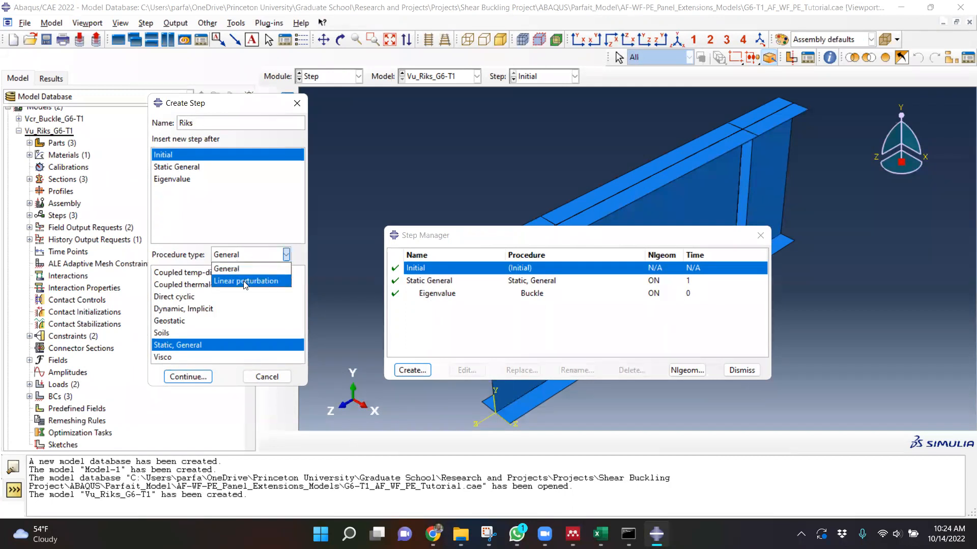
click(235, 273)
click(250, 258)
click(226, 281)
click(233, 256)
click(233, 269)
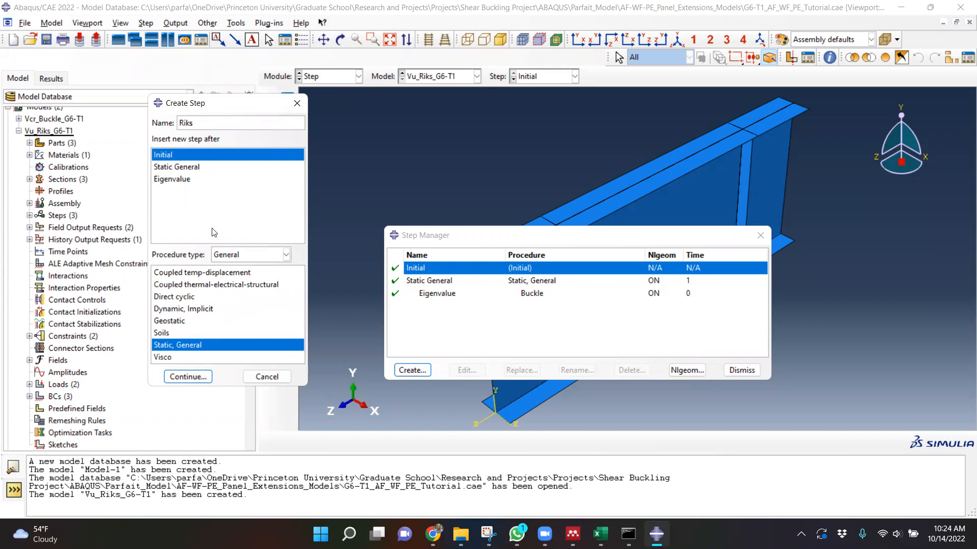
- Insert the Riks step after Eigenvalue, using the General procedure Static, Riks
click(185, 182)
click(275, 254)
click(266, 266)
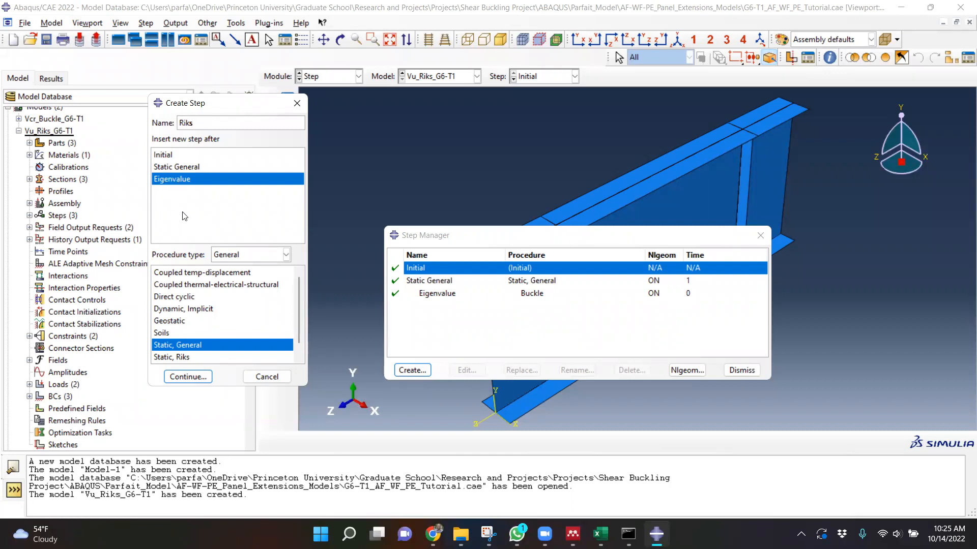
scroll(163, 348, down, 1)
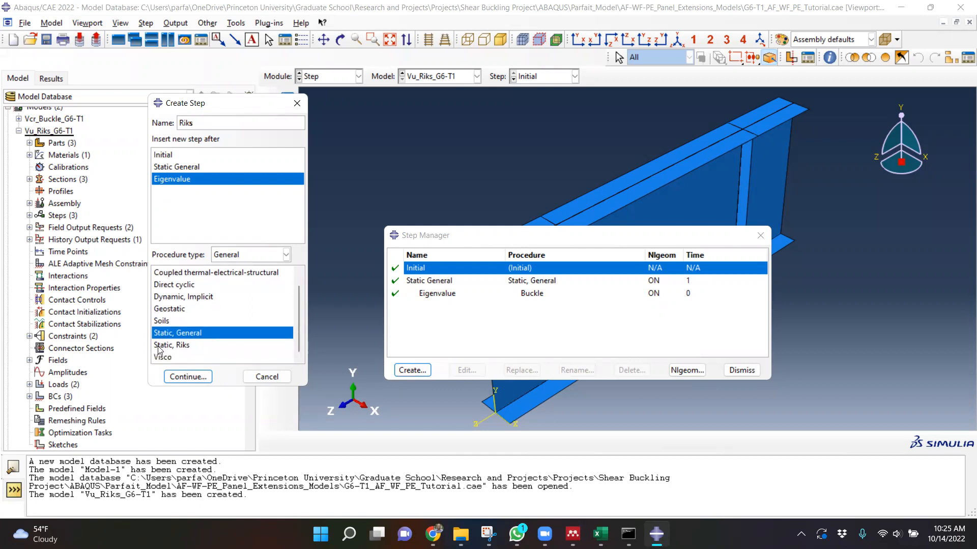
click(173, 347)
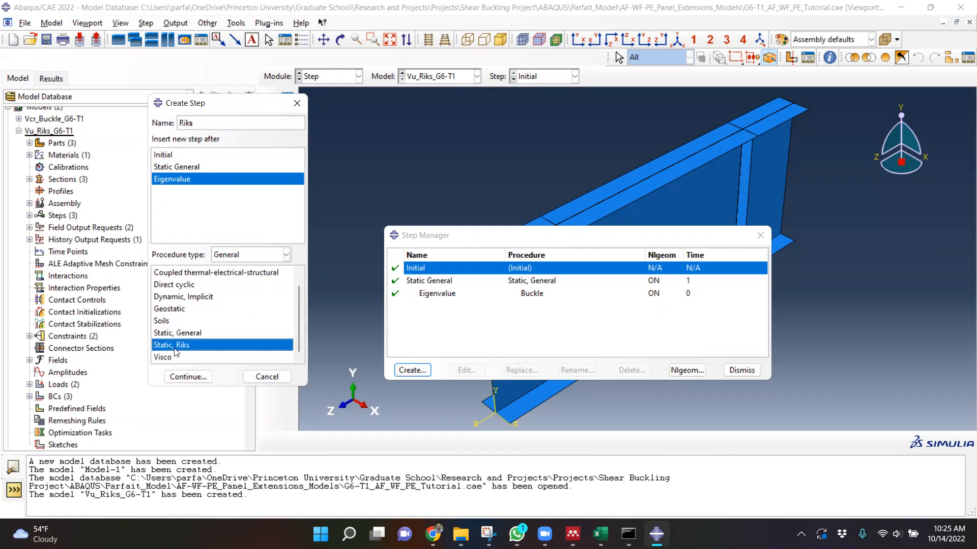
click(191, 376)
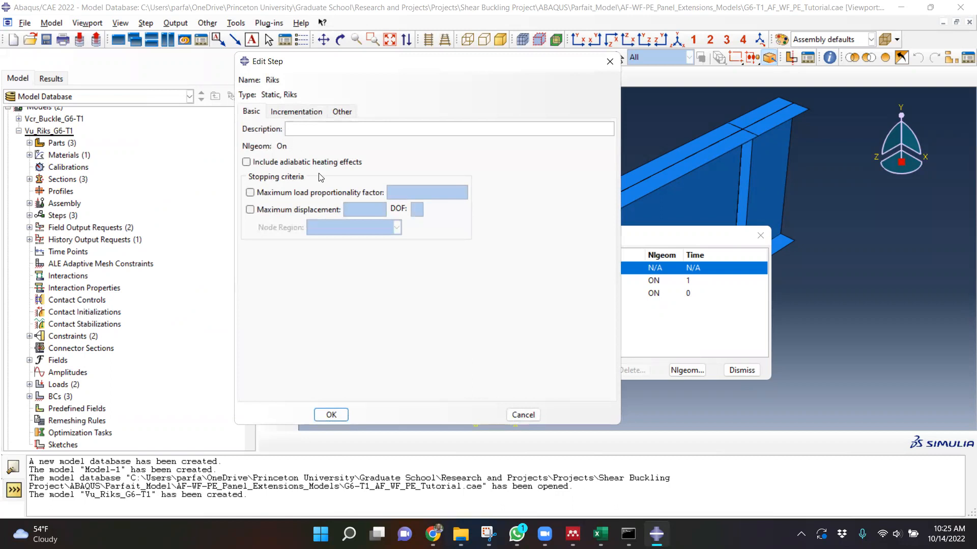
- Describe the step as Riks Analysis and set its maximum number of increments to 2000
text(Riks Analysis)
click(288, 112)
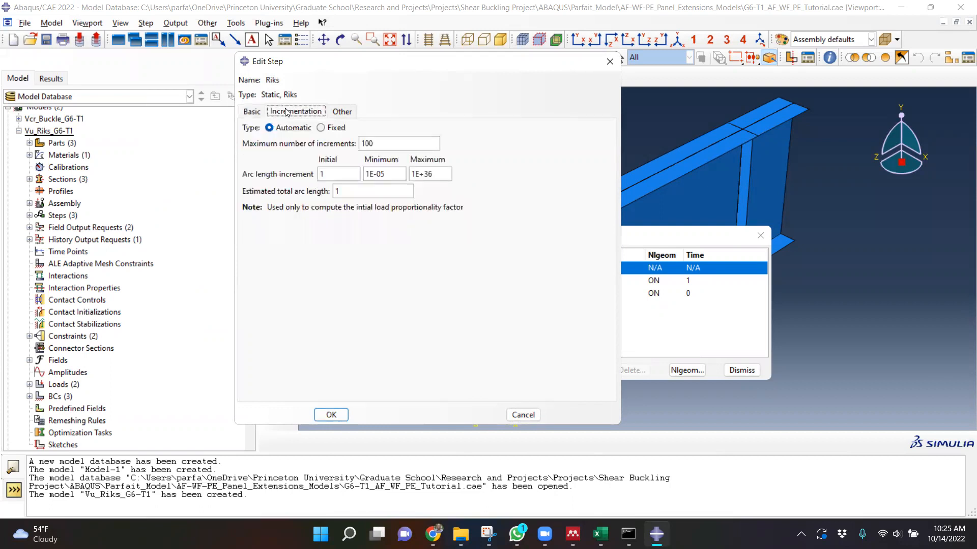
double_click(373, 143)
text(2000)
- Set the arc length increment to 1E-4 initial, 1E-10 minimum and 1E-3 maximum, with an estimated total arc length of 1E-4
click(325, 174)
text(E-4)
key(BackSpace)
key(BackSpace)
key(BackSpace)
text(-10)
key(BackSpace)
key(BackSpace)
key(BackSpace)
text(-3)
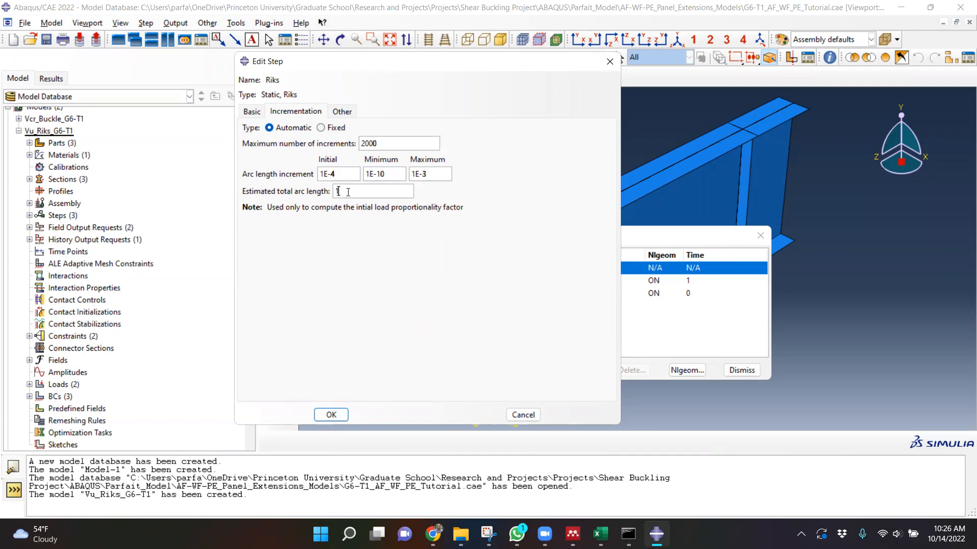
text(E-4)
click(330, 421)
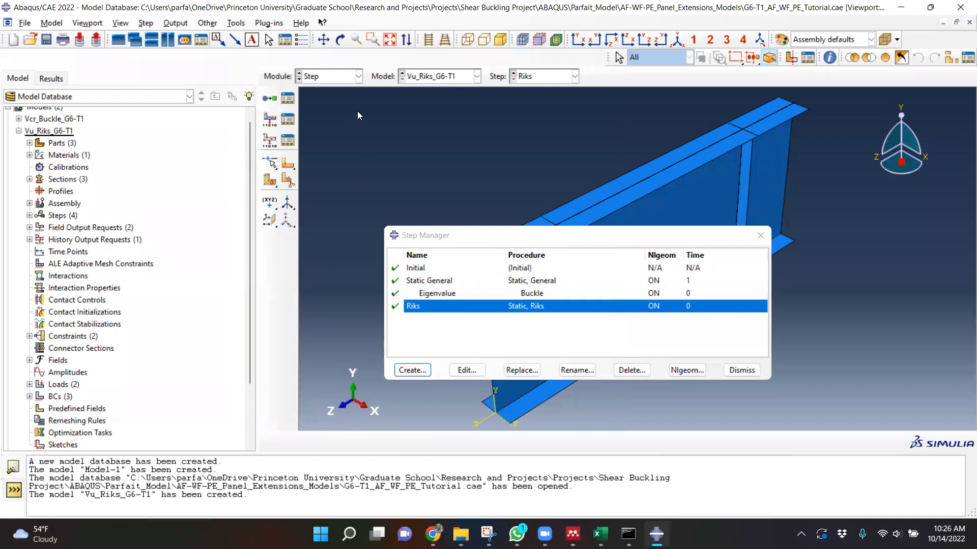
- Switch to the Load module and review the definition of Load-1 in the Eigenvalue step
click(359, 80)
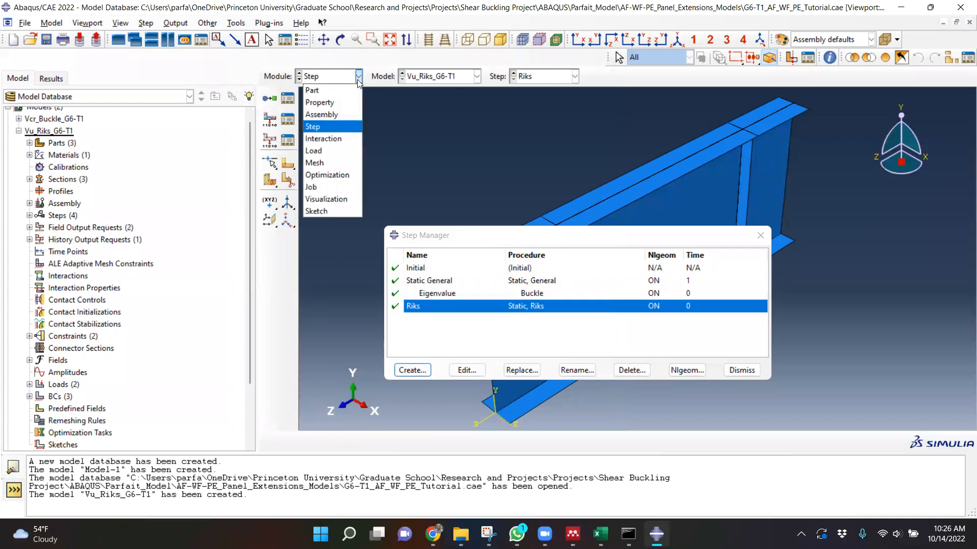
click(320, 152)
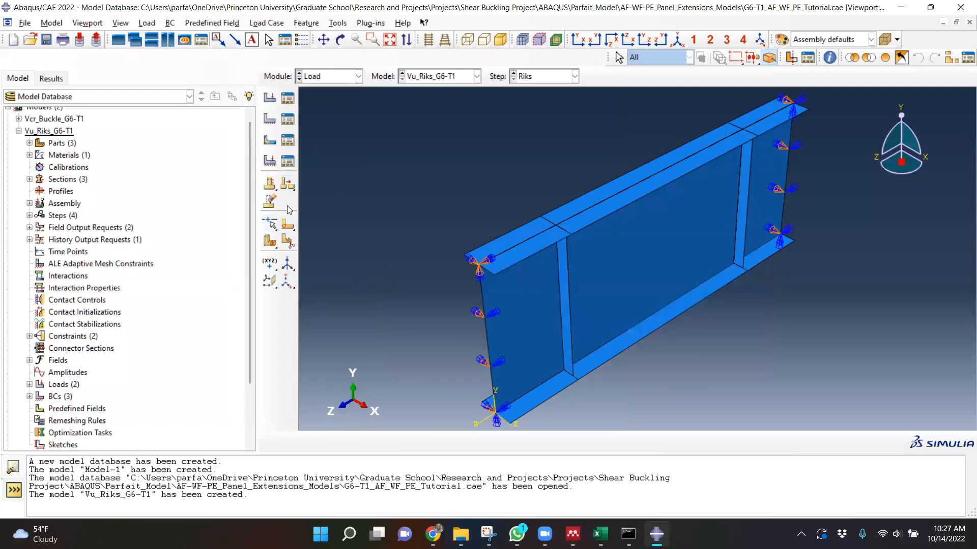
click(289, 98)
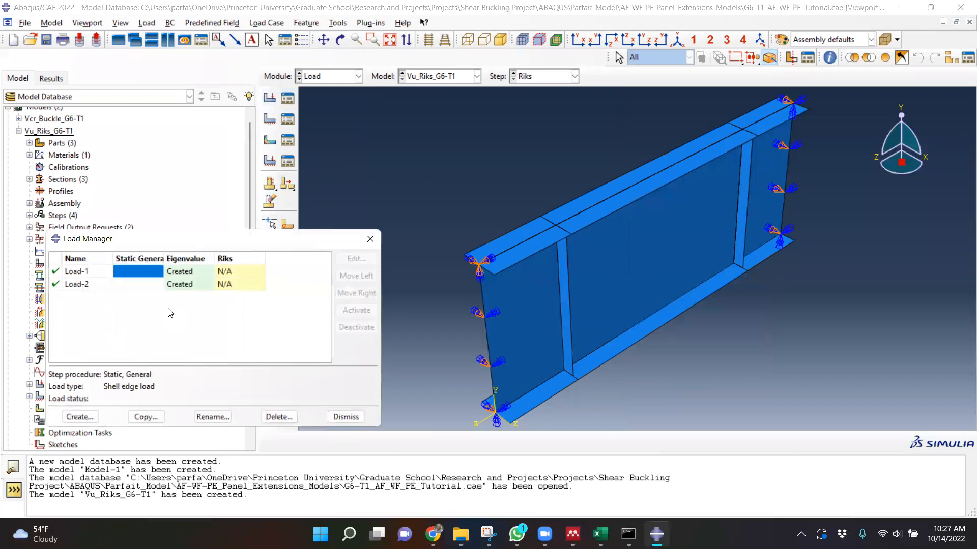
click(196, 273)
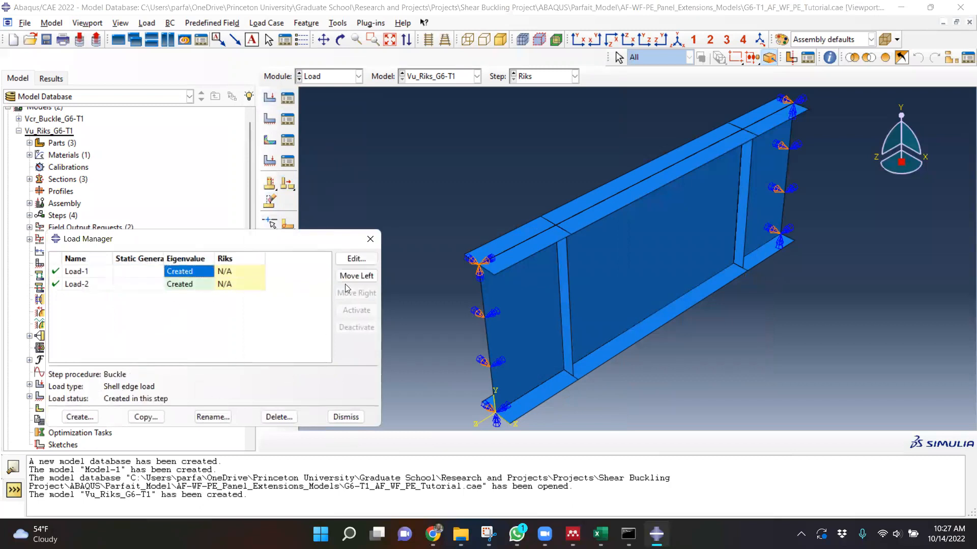
click(356, 259)
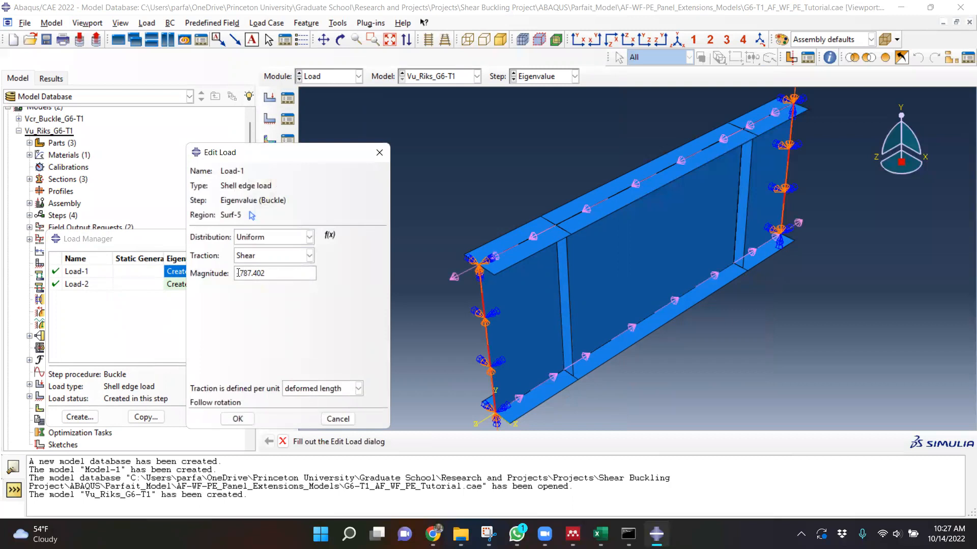
click(379, 157)
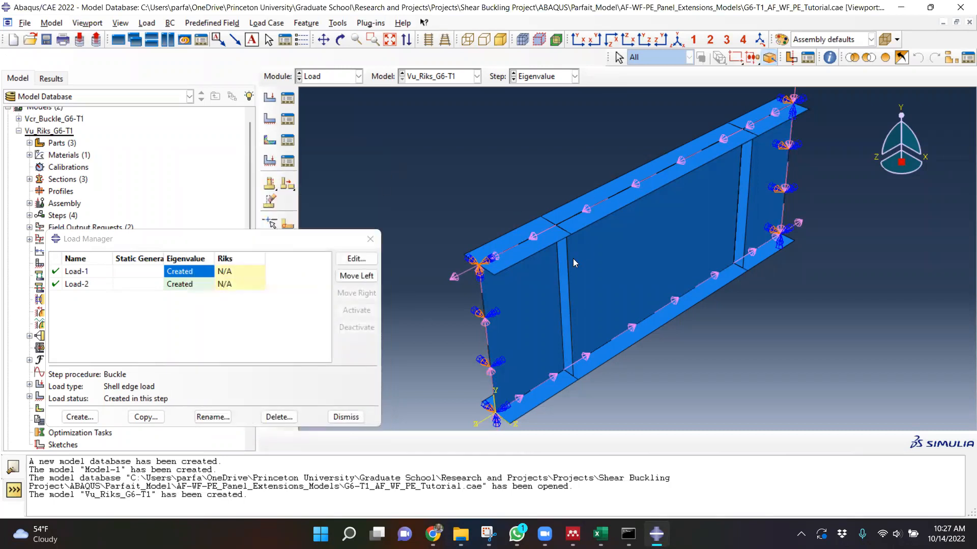
click(369, 239)
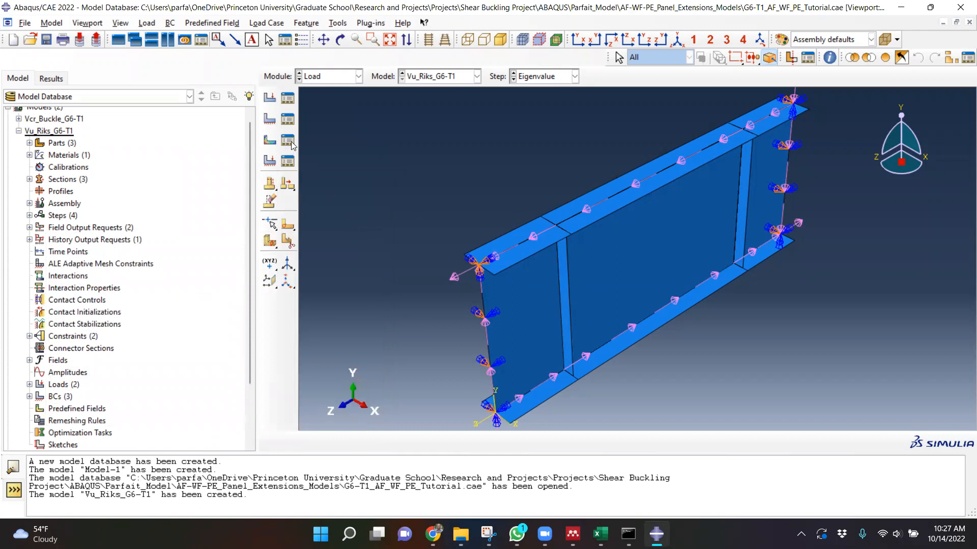
- Copy Load-1 into the Riks step under the name Load-1-Riks
click(287, 99)
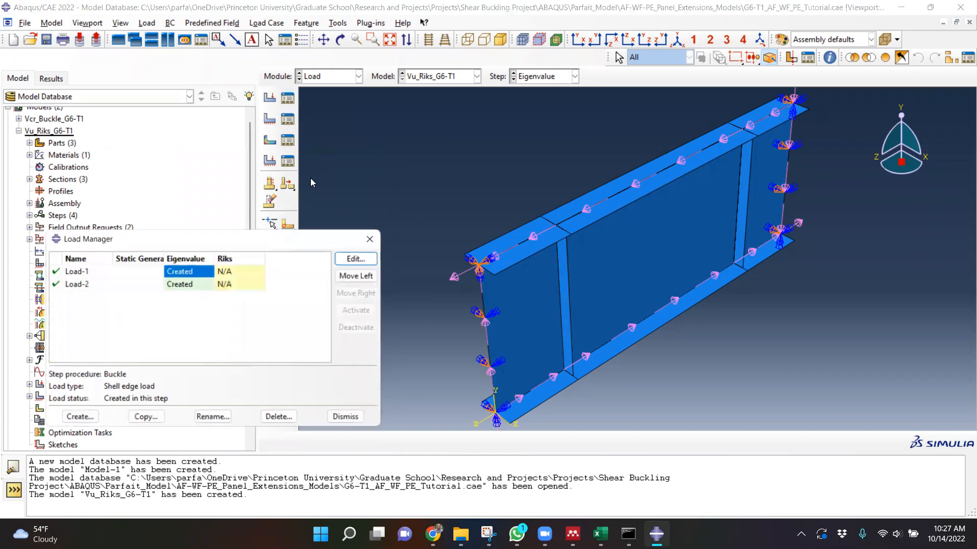
drag(286, 240, 449, 168)
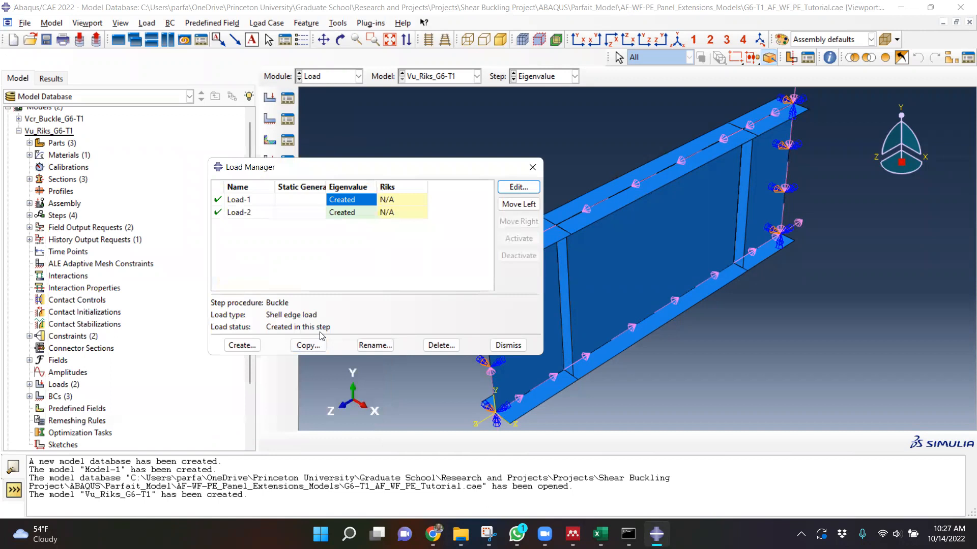
click(243, 204)
click(308, 345)
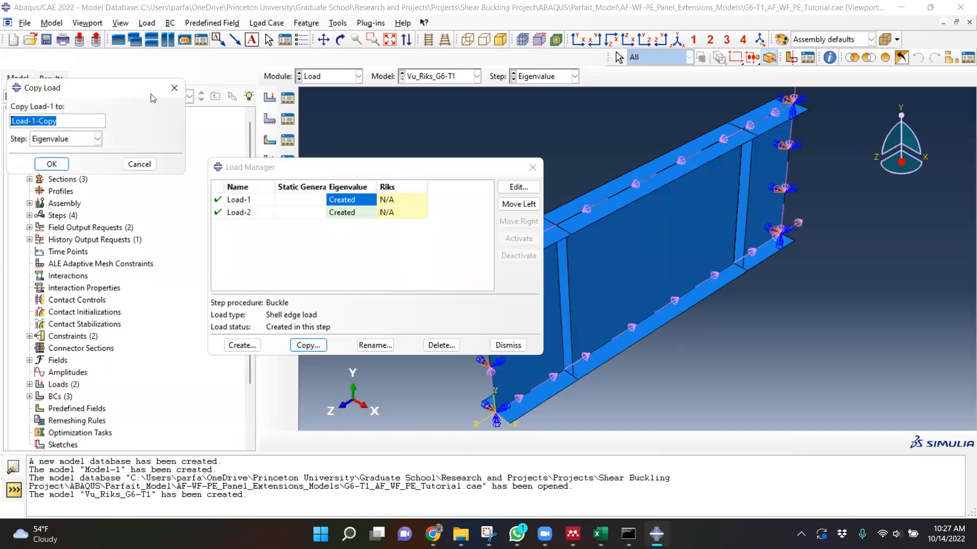
drag(151, 98, 477, 88)
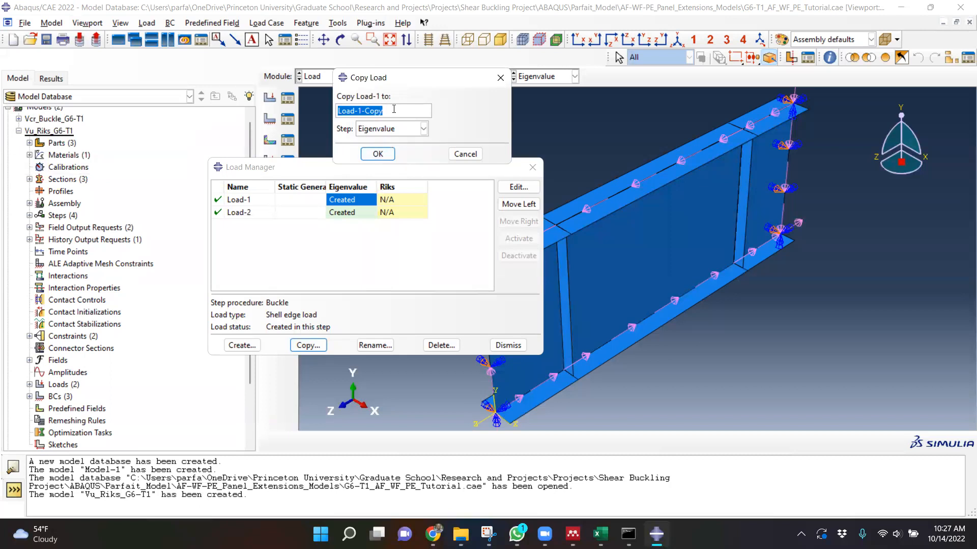
click(393, 109)
key(BackSpace)
key(BackSpace)
key(BackSpace)
key(BackSpace)
key(BackSpace)
text(-Riks)
click(418, 132)
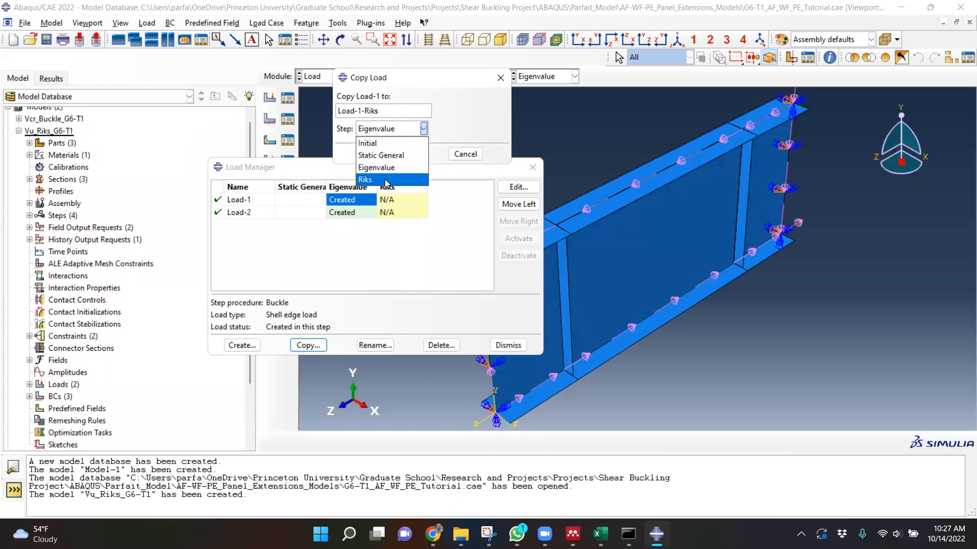
click(385, 181)
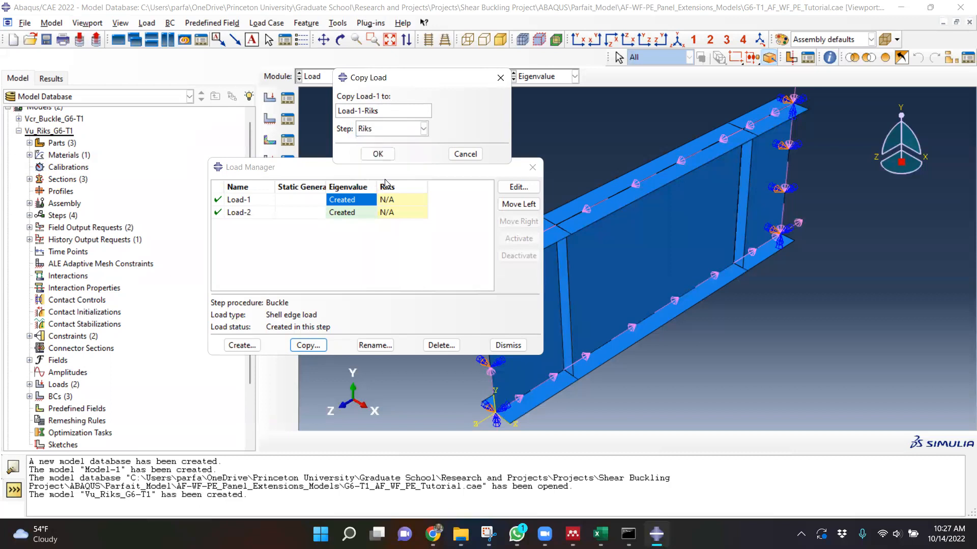
click(378, 154)
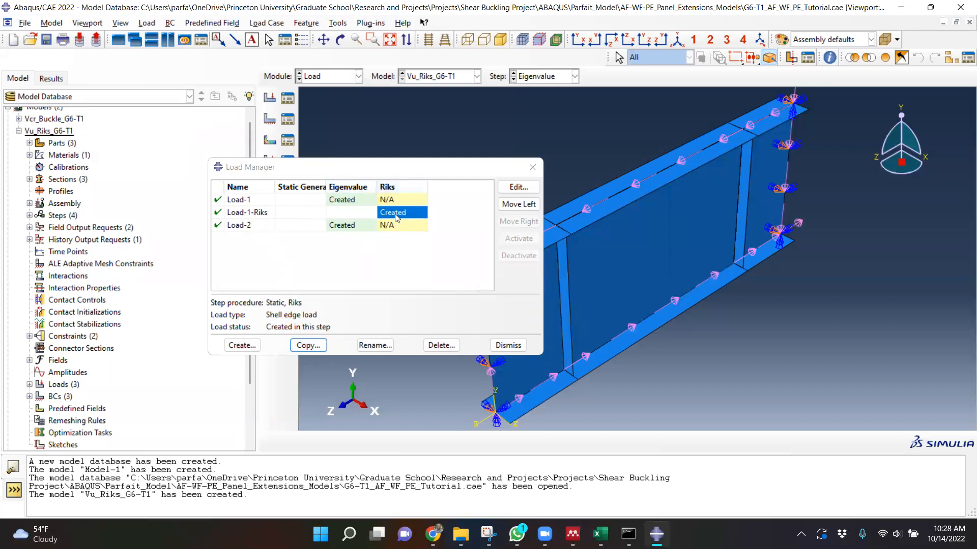
- Copy Load-2 into the Riks step under the name Load-2-Riks and close the load list
click(245, 225)
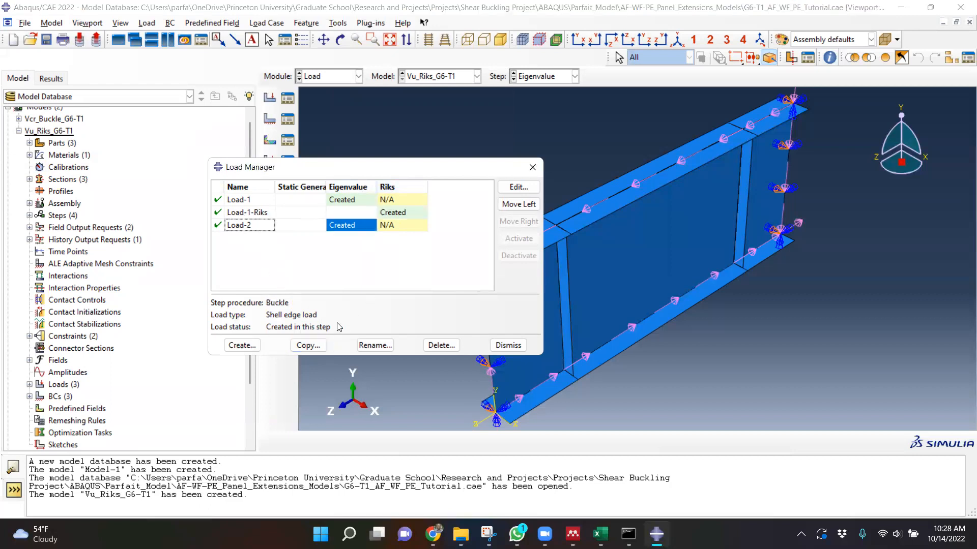
click(308, 345)
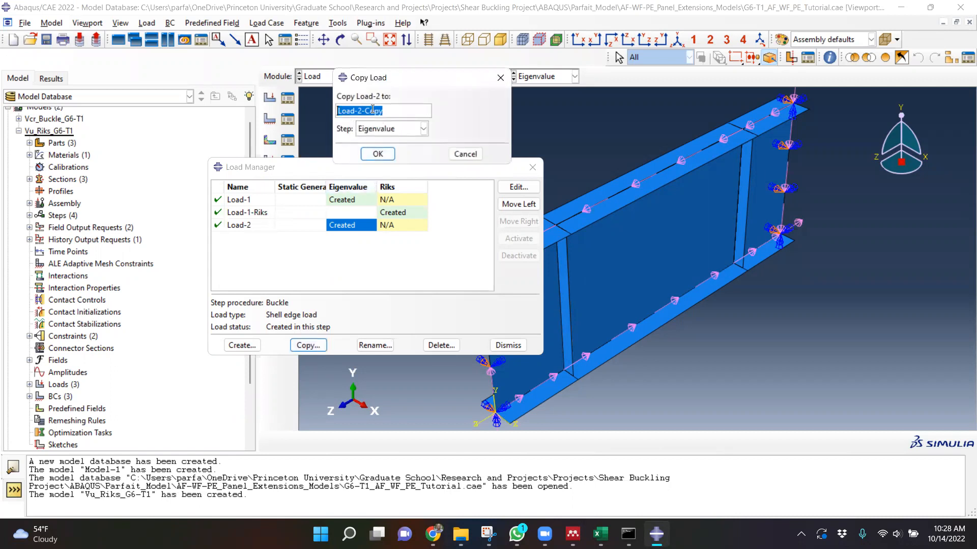
click(392, 110)
key(BackSpace)
key(BackSpace)
key(BackSpace)
key(BackSpace)
key(BackSpace)
text(-Riks)
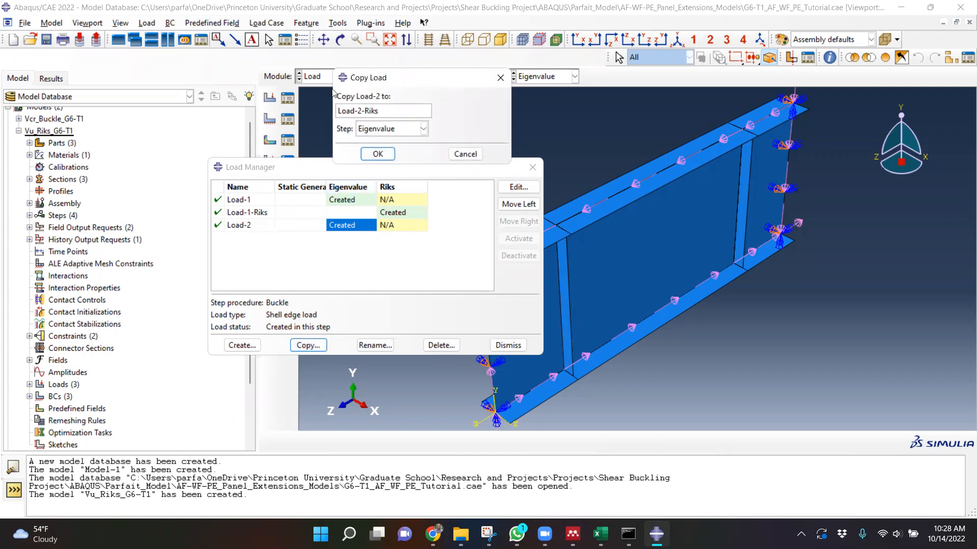
click(377, 128)
click(372, 179)
click(377, 154)
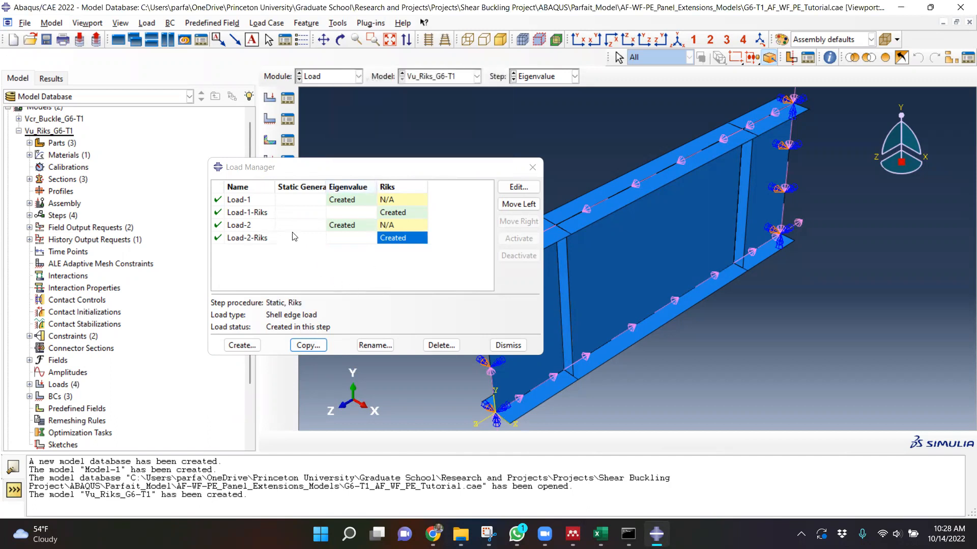
click(537, 169)
click(533, 168)
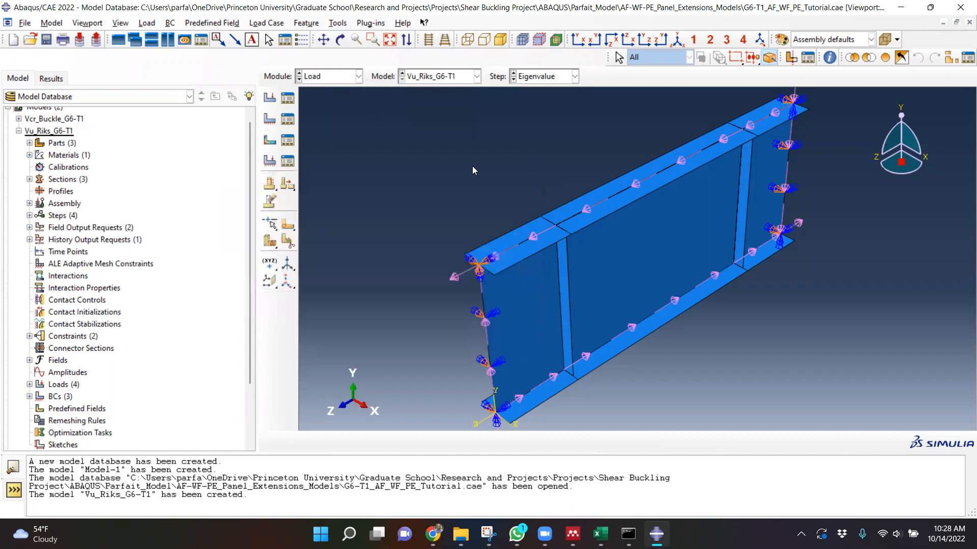
- Check how the Edge 1, Point 1 and Point 2 boundary conditions carry over to the Riks step
click(288, 121)
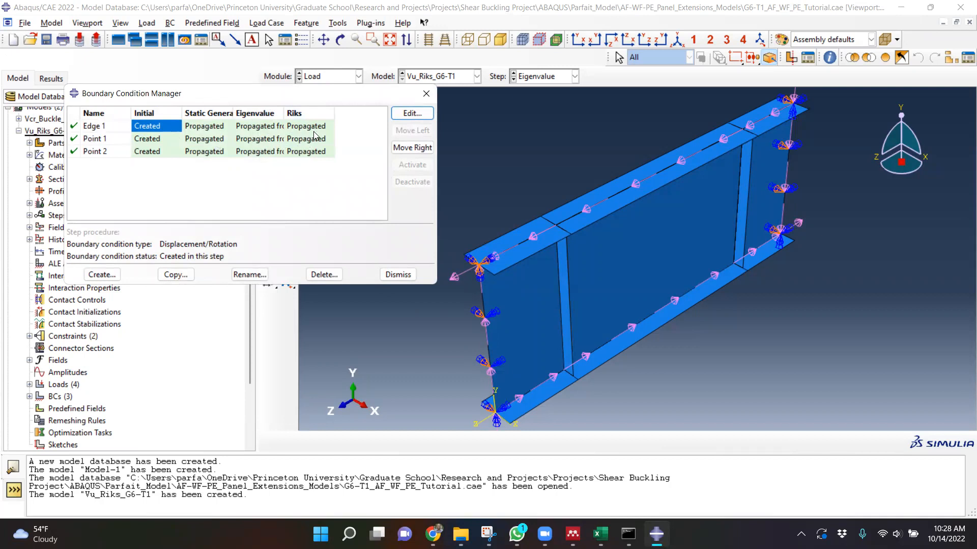
click(420, 94)
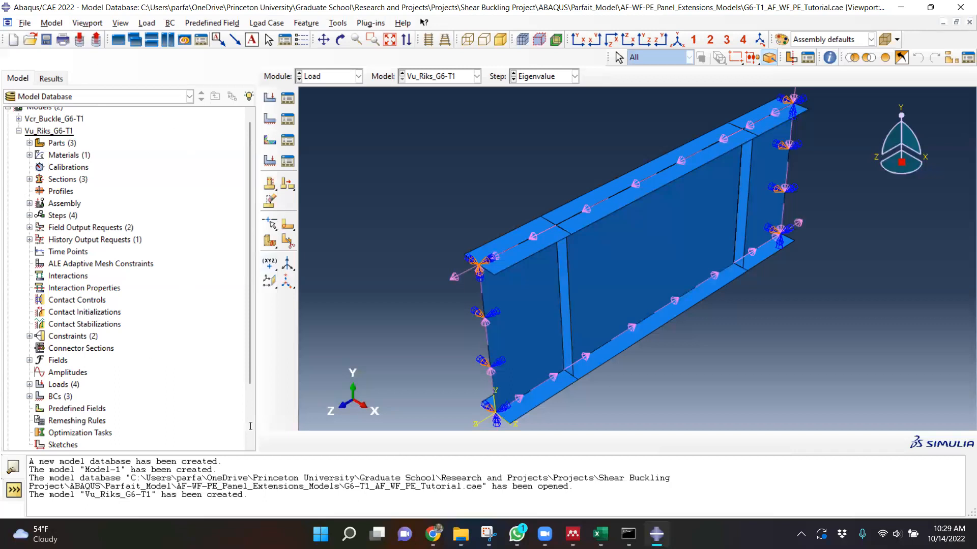
- Suppress the Static General and Eigenvalue steps of Vu_Riks_G6-T1 together
scroll(47, 248, down, 2)
scroll(47, 247, down, 1)
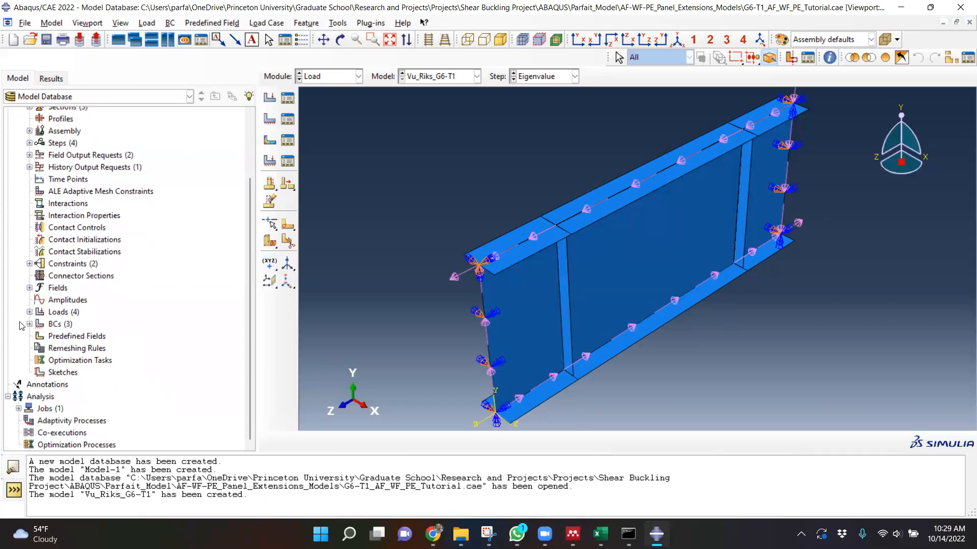
scroll(23, 190, up, 1)
scroll(23, 189, up, 2)
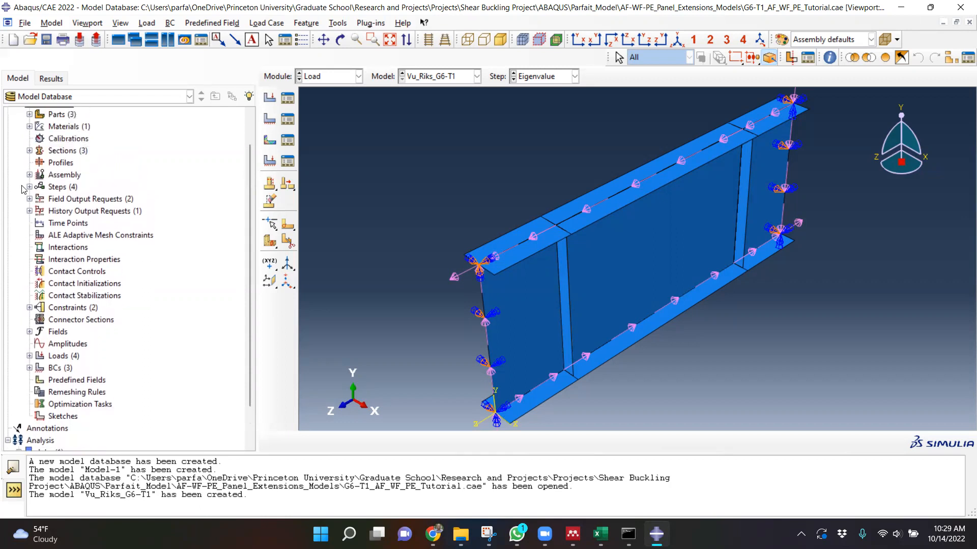
scroll(33, 374, down, 2)
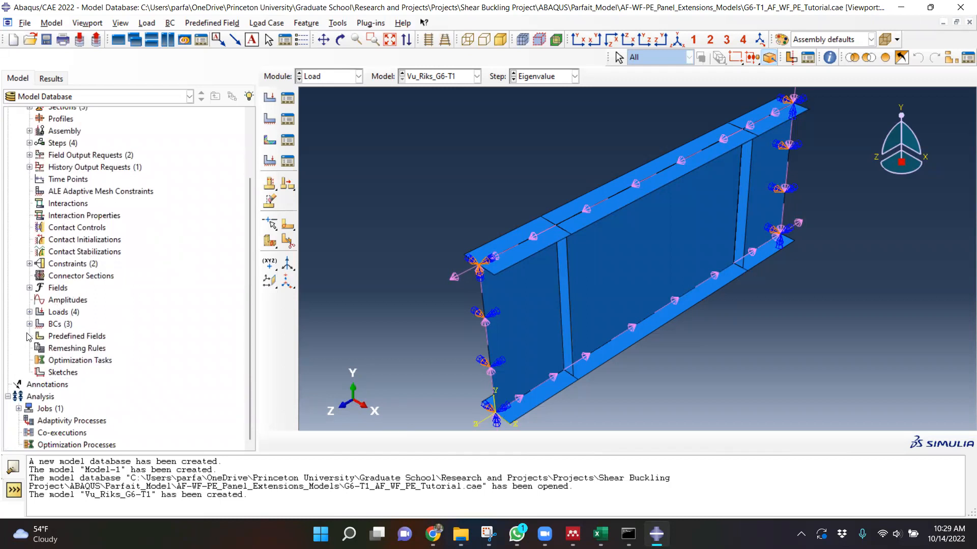
scroll(46, 286, up, 1)
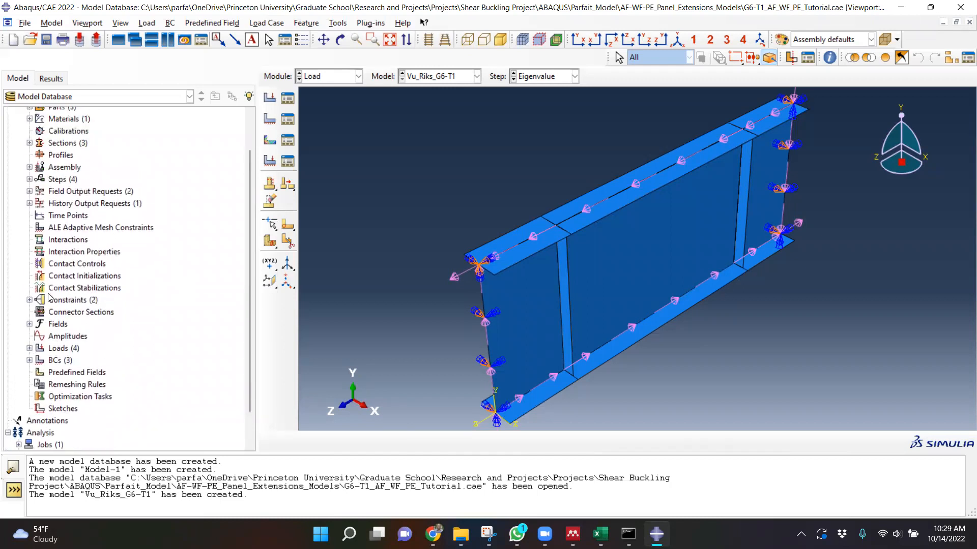
scroll(50, 298, up, 1)
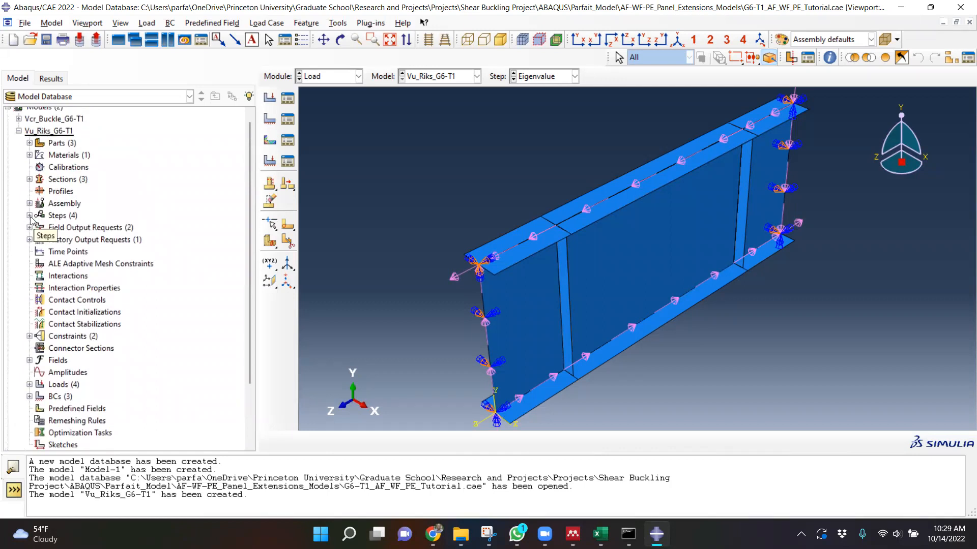
click(29, 216)
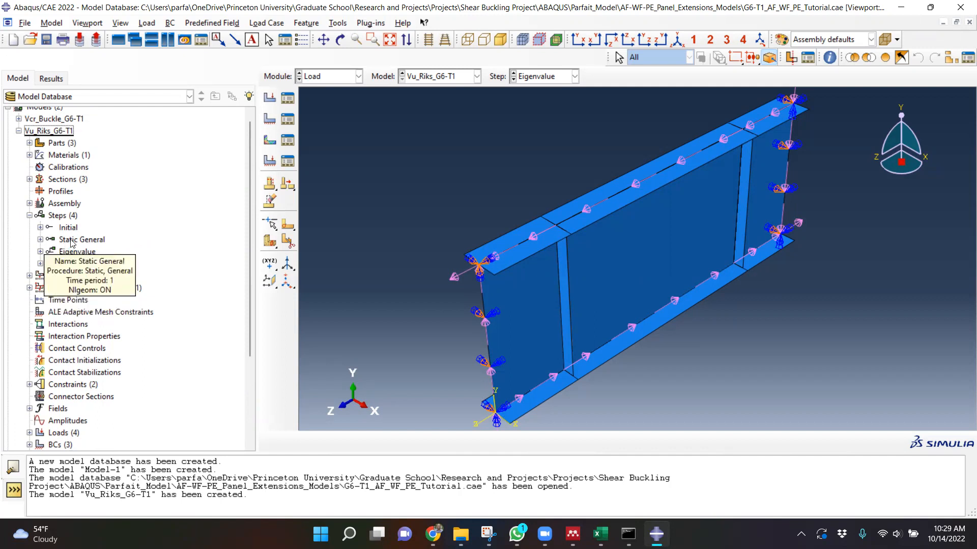
click(72, 242)
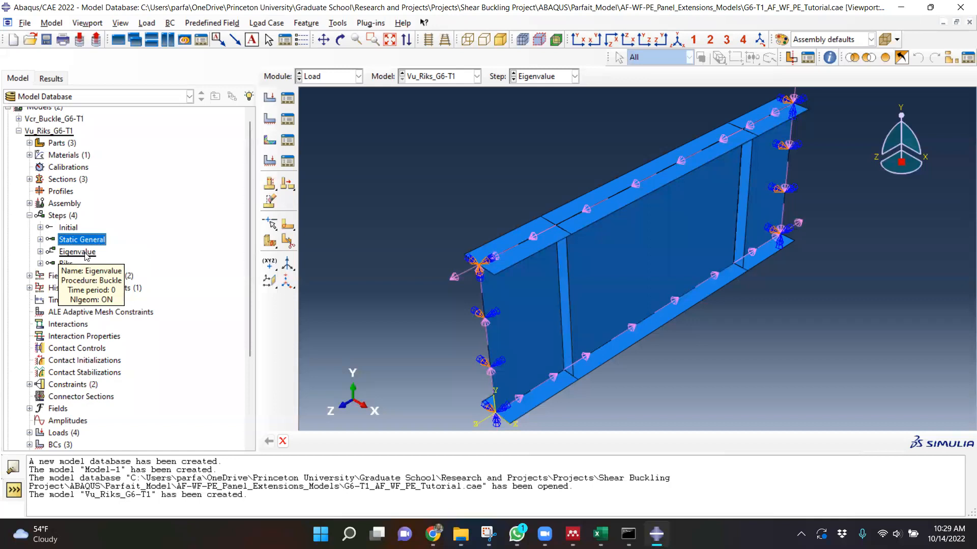
ctrl+click(82, 252)
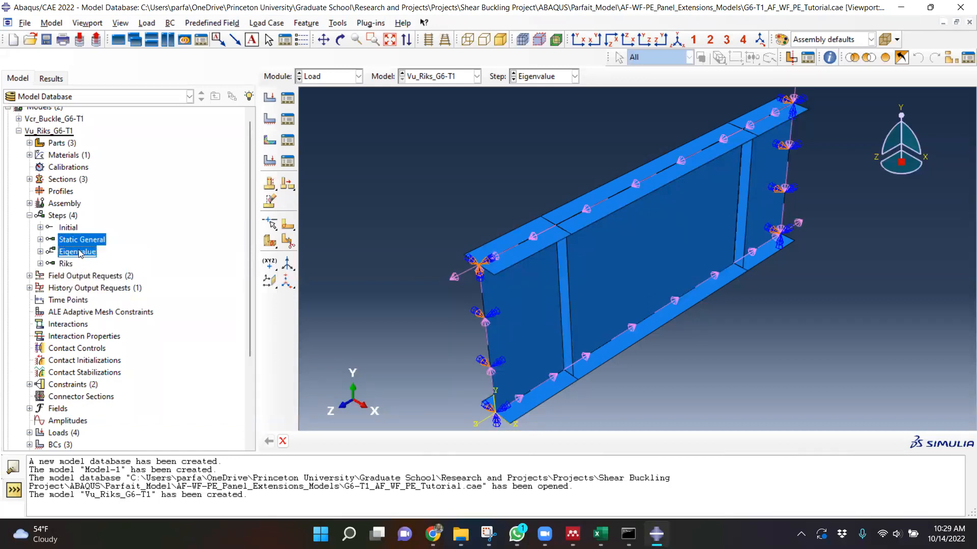
right_click(80, 253)
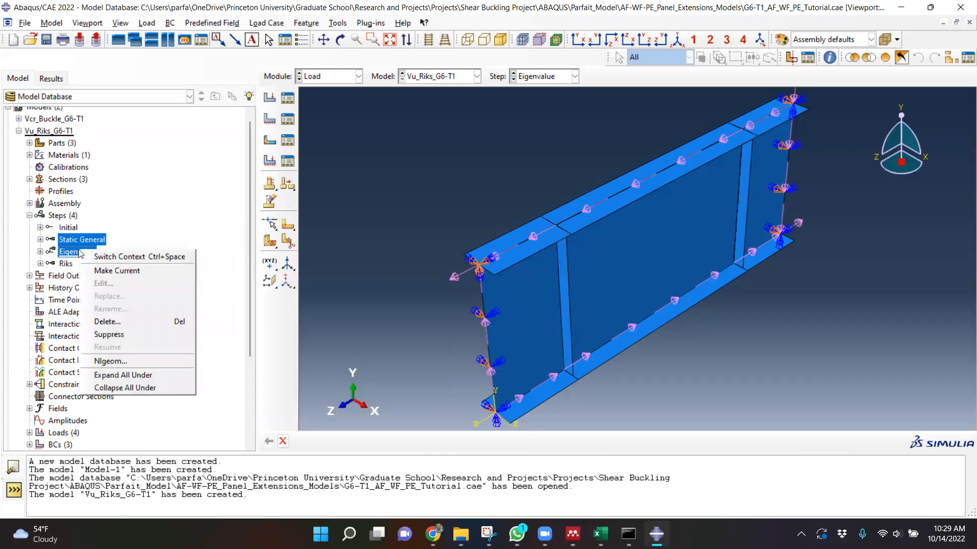
click(101, 335)
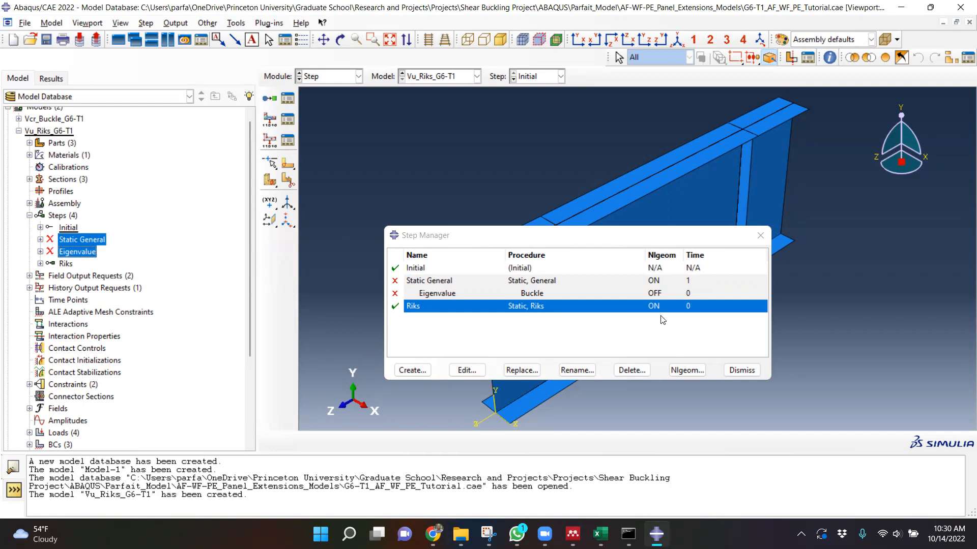
click(760, 235)
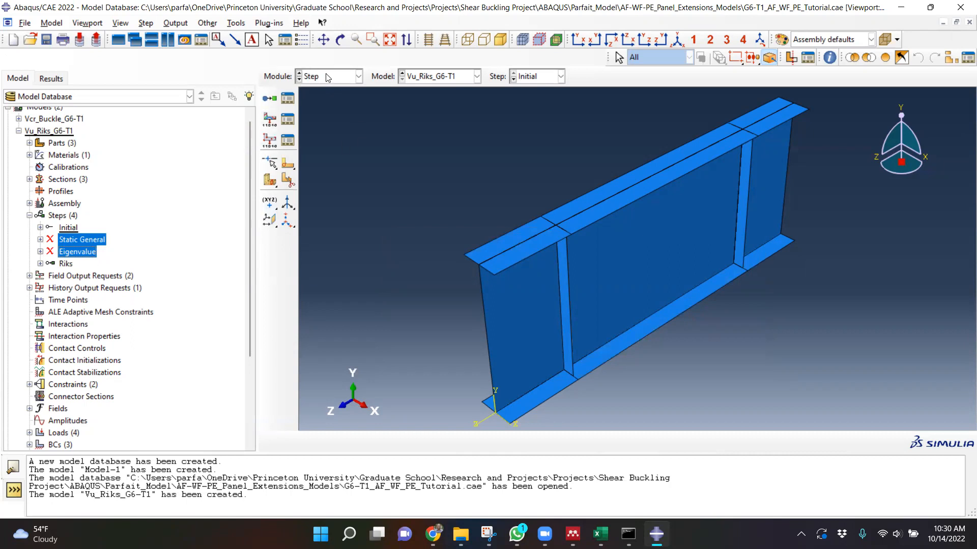
- Create a whole-model field output request for the Riks step with preselected default variables and section points 1,3,5
click(270, 123)
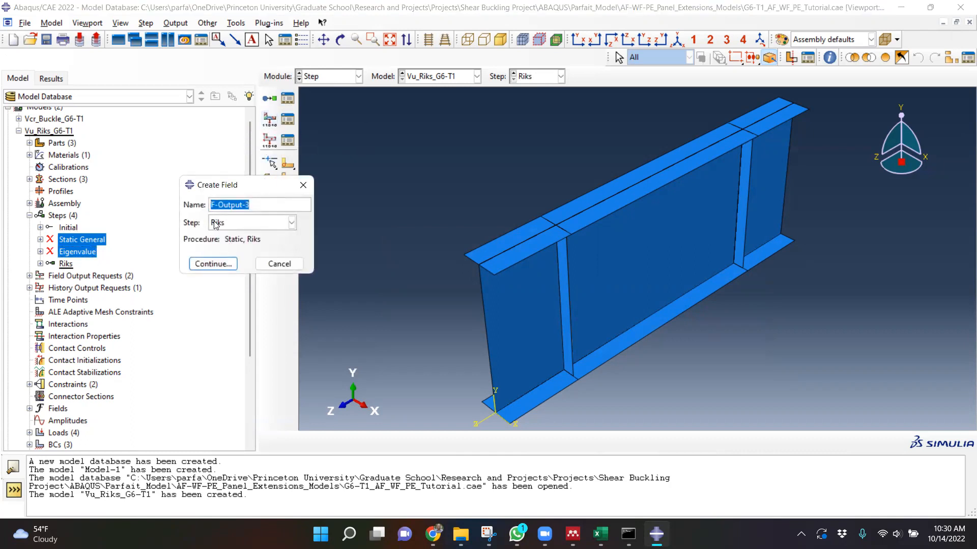
click(213, 264)
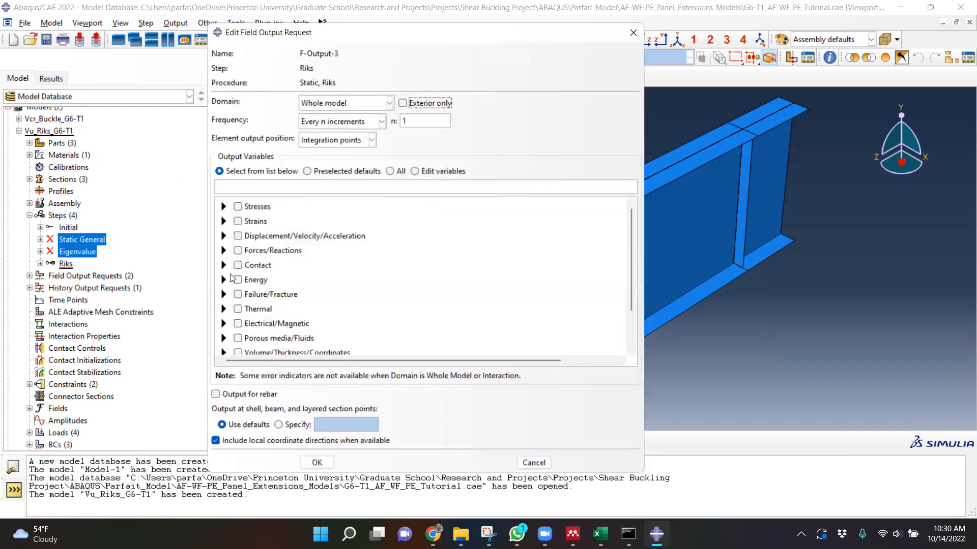
click(309, 172)
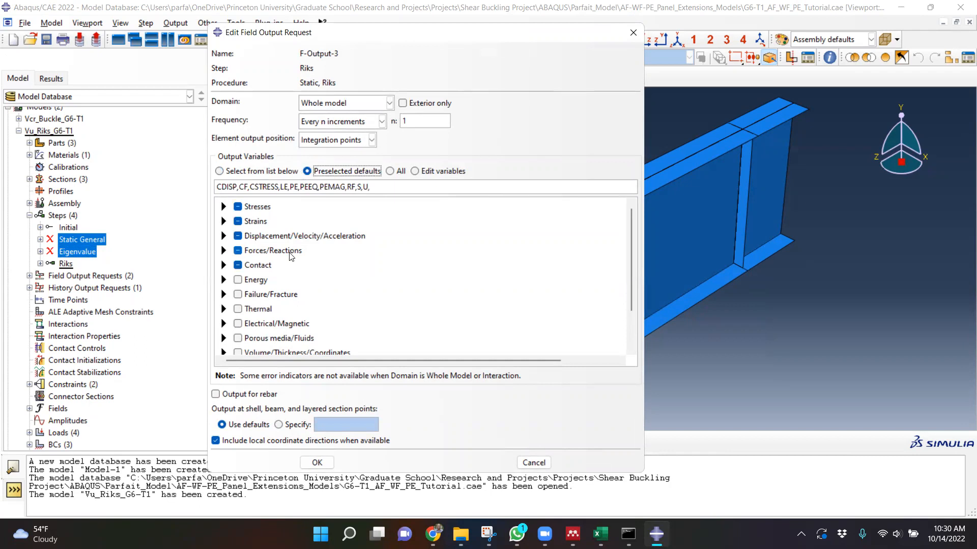
click(279, 425)
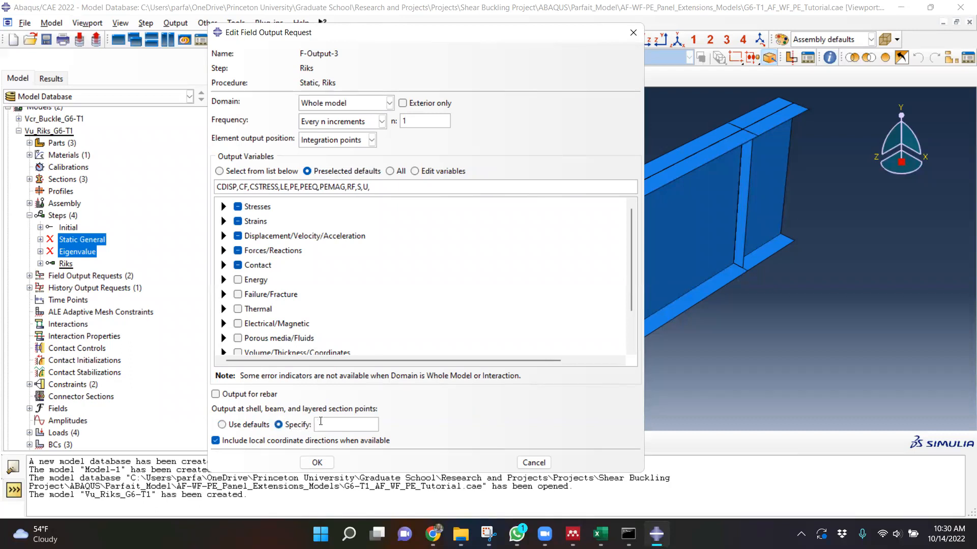
text(1)
text(,5,5)
- Add SF, Section forces and moments, to the field output variables and accept the request
click(224, 252)
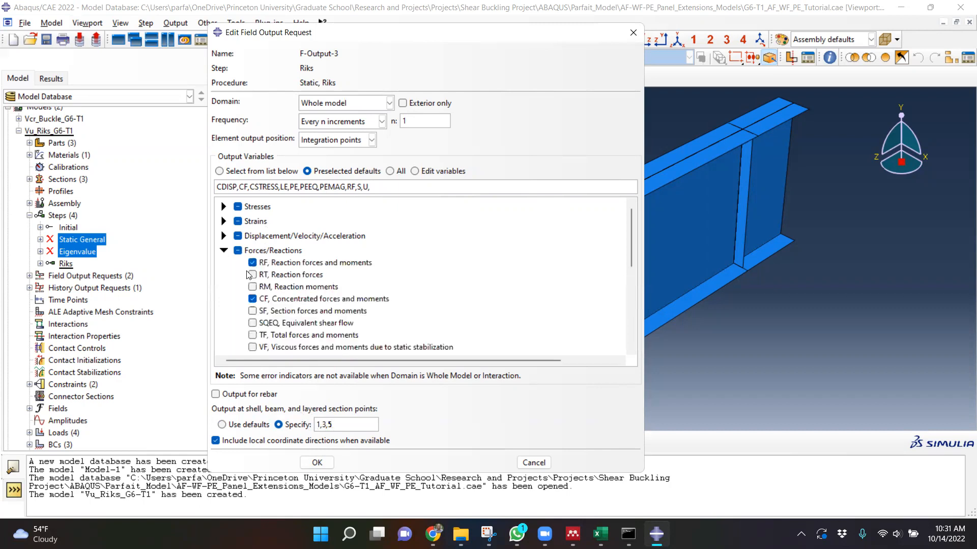
click(252, 310)
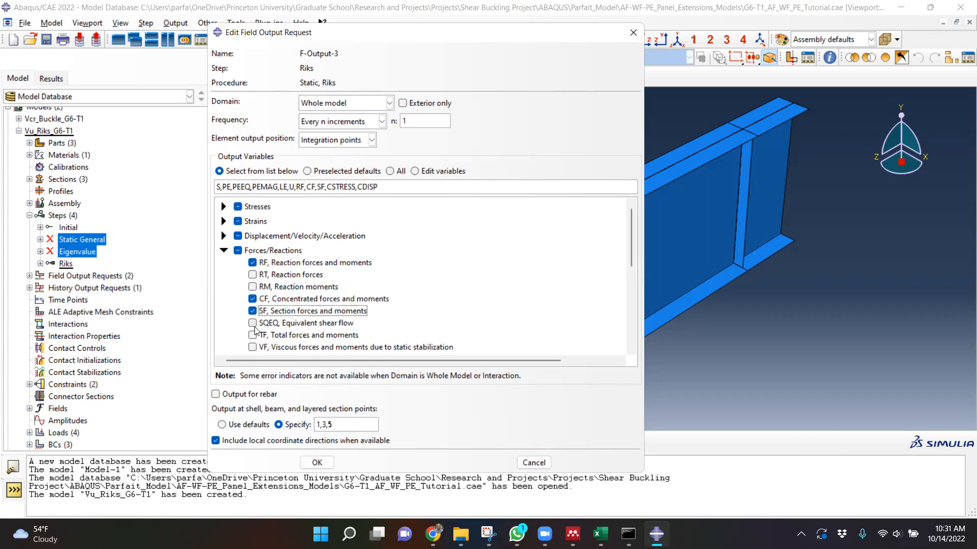
scroll(289, 320, down, 1)
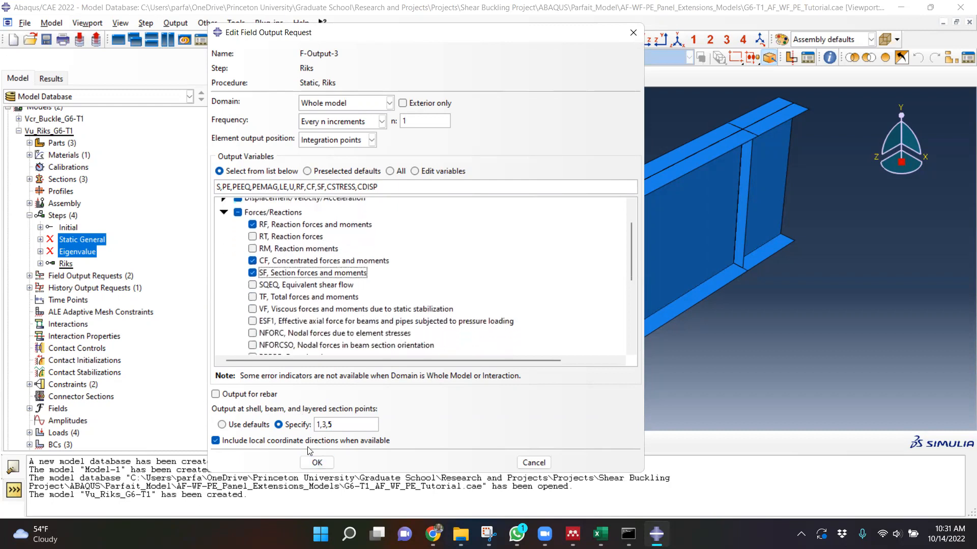
click(315, 461)
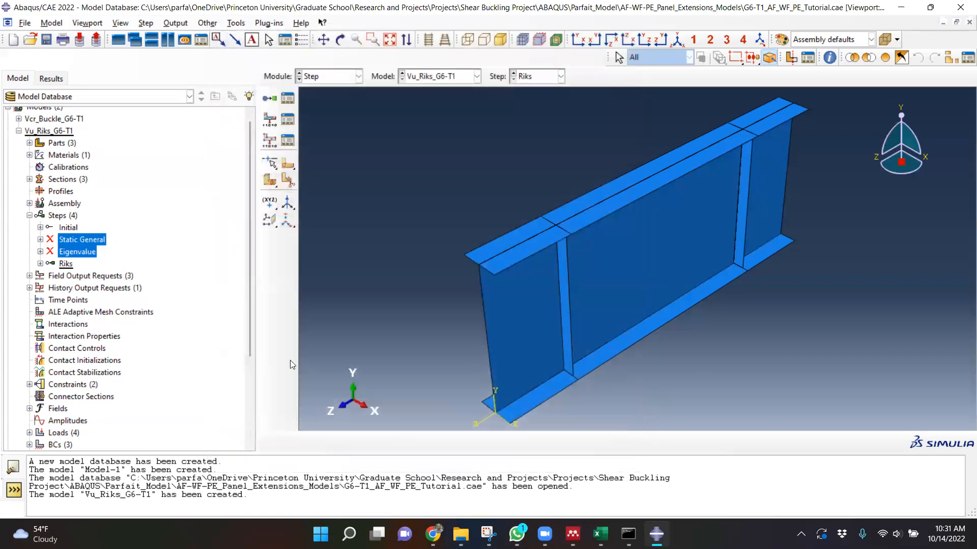
- Create a whole-model history output request for the Riks step with preselected default variables, every 1 increment
click(268, 147)
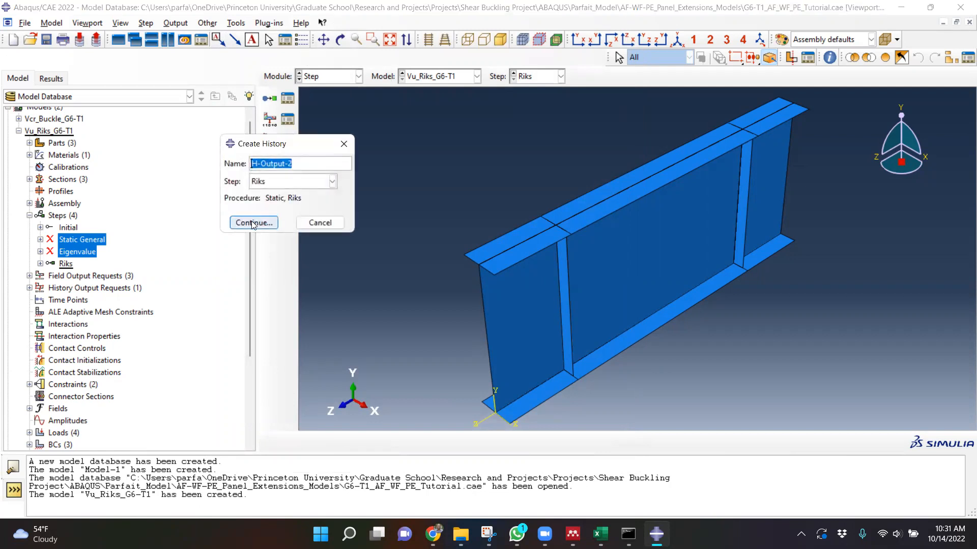
click(254, 224)
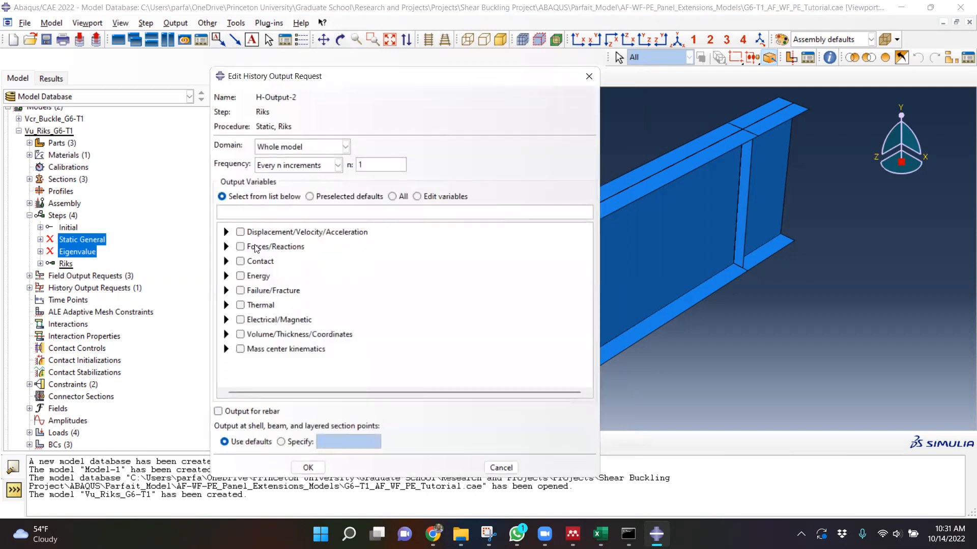
click(309, 197)
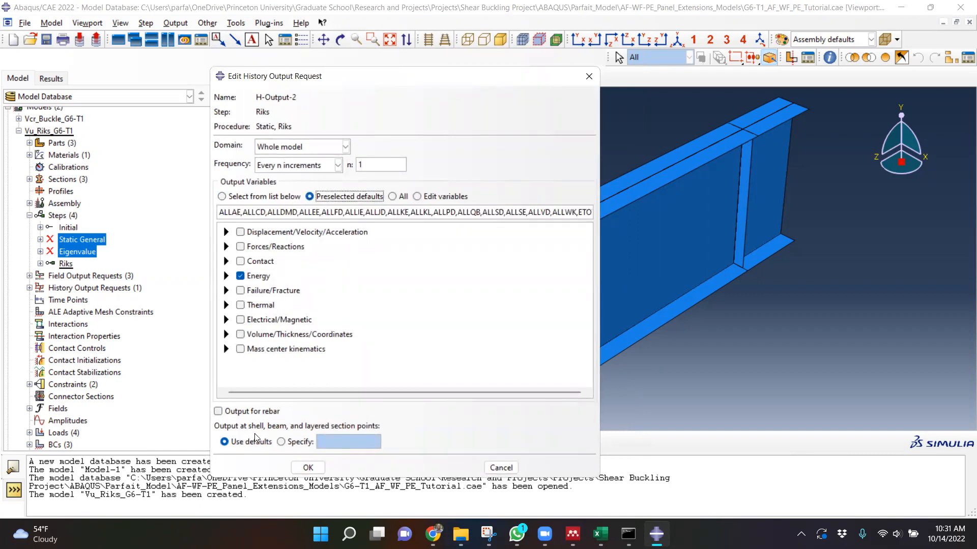
key(Return)
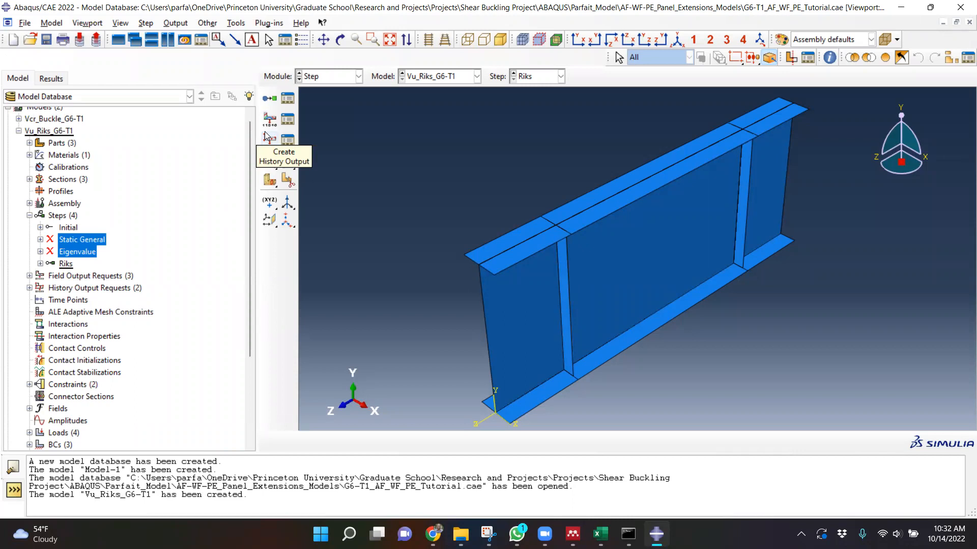
- Check the name of the existing buckling job in the Job Manager without renaming it
click(334, 78)
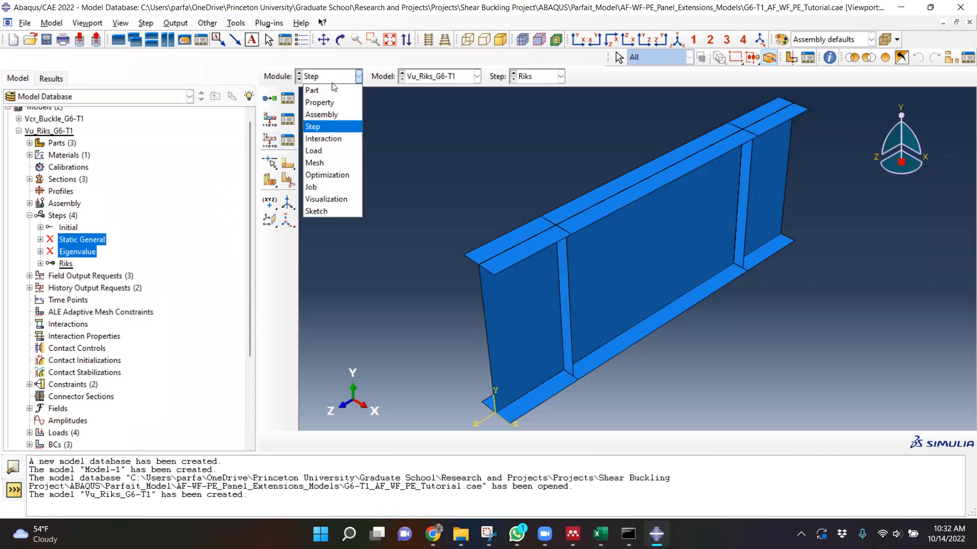
click(312, 187)
click(288, 98)
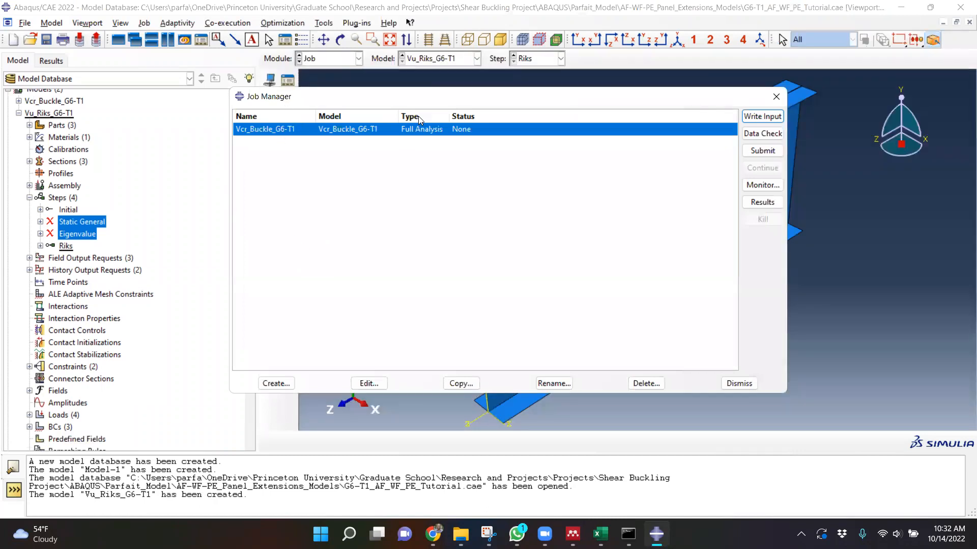
drag(426, 94, 466, 119)
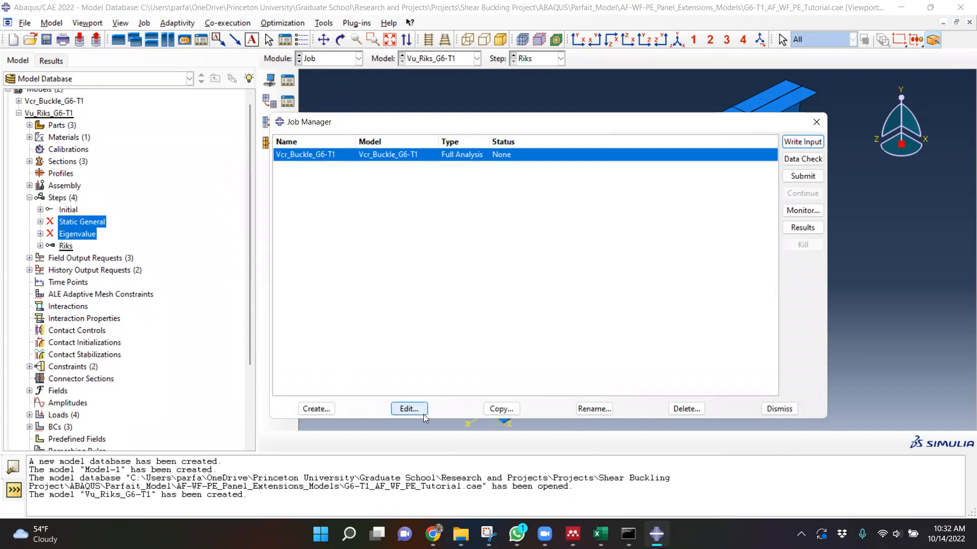
click(597, 410)
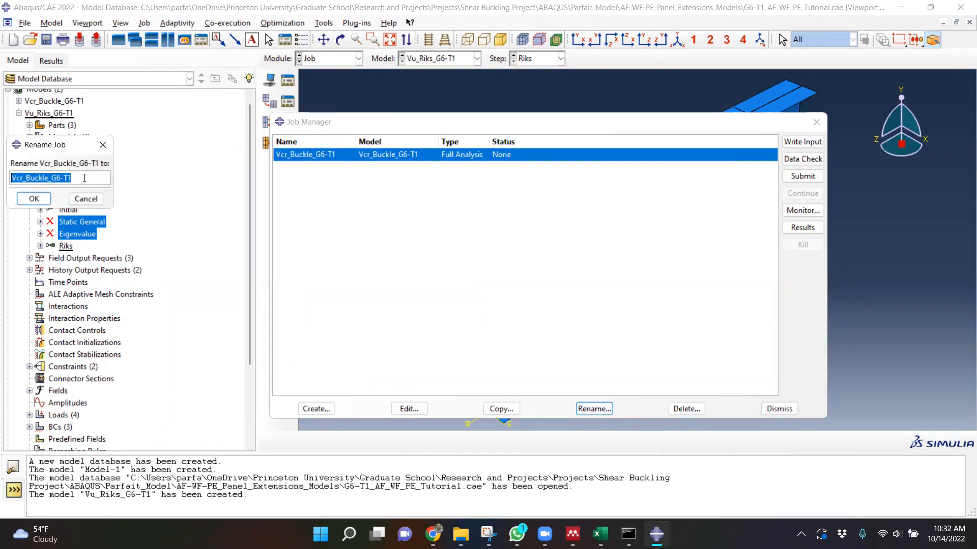
click(86, 199)
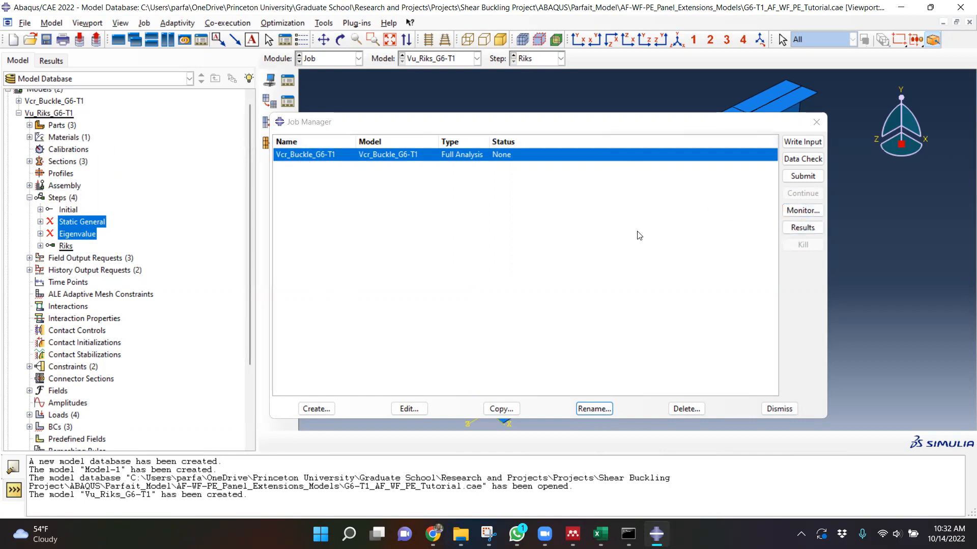
- View the buckling mode results of the Vcr_Buckle_G6-T1 job, return to the Job module and close the Job Manager
click(795, 229)
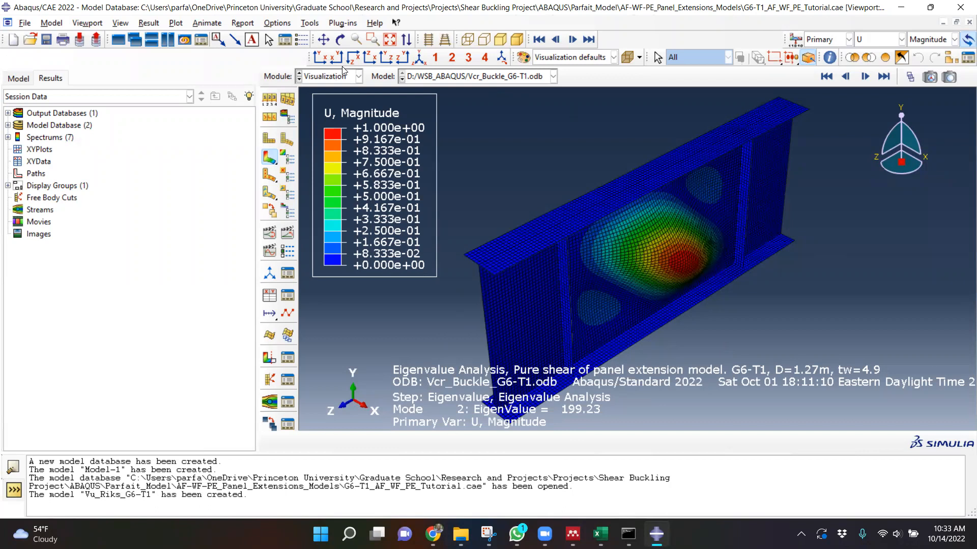
click(355, 77)
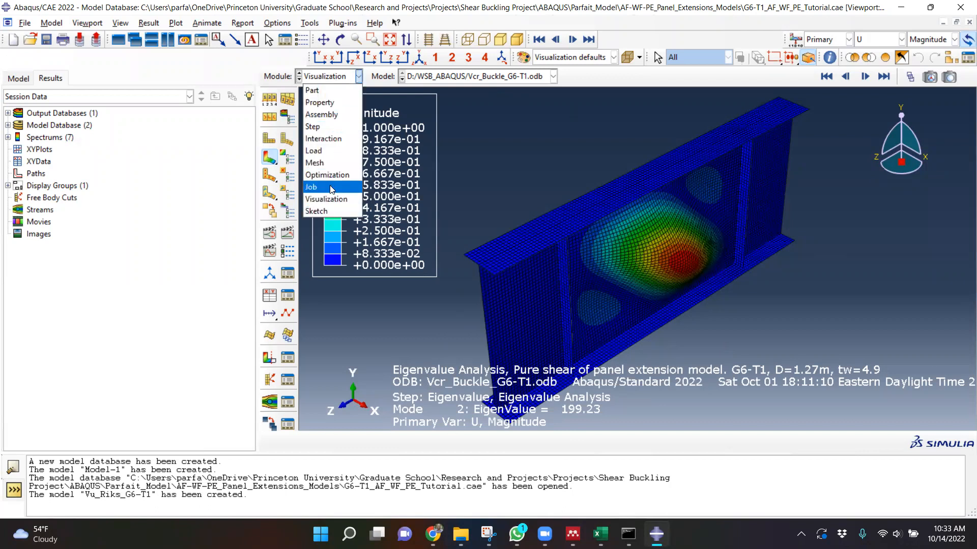
click(331, 187)
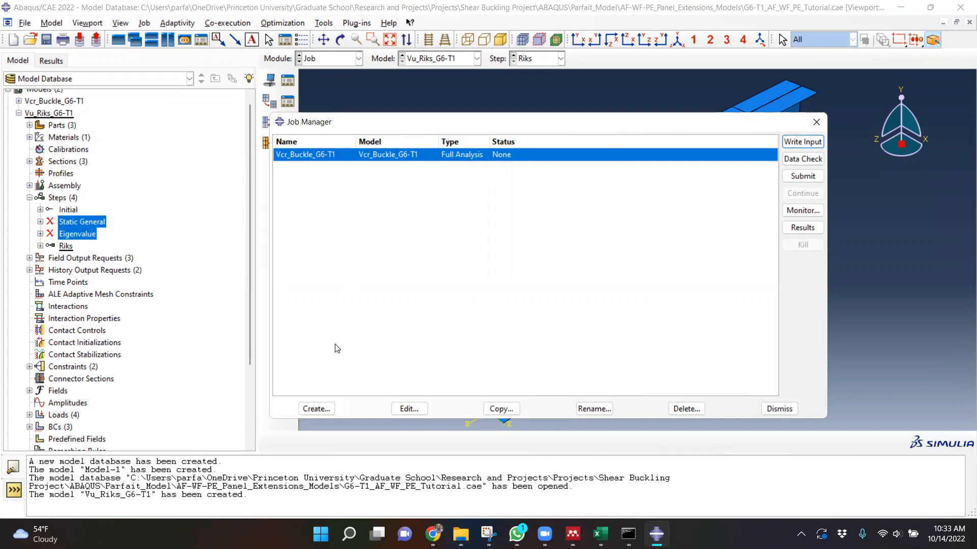
click(817, 122)
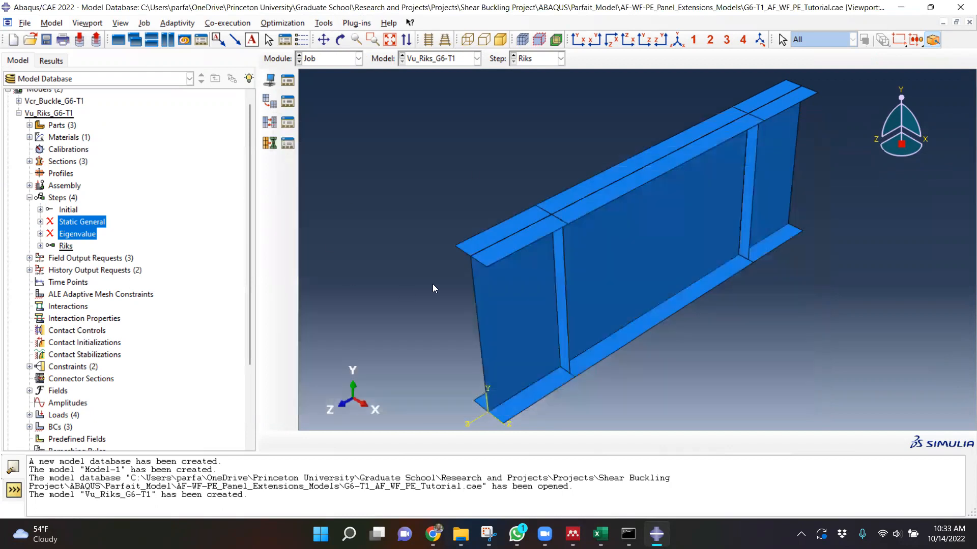
- Open the keyword editor of the Vu_Riks_G6-T1 model and enlarge its window
click(31, 115)
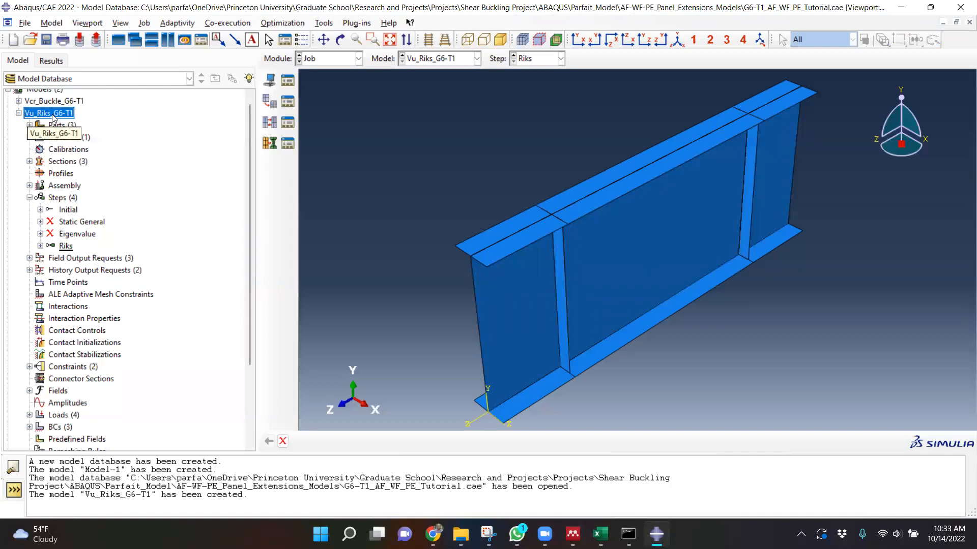
right_click(52, 118)
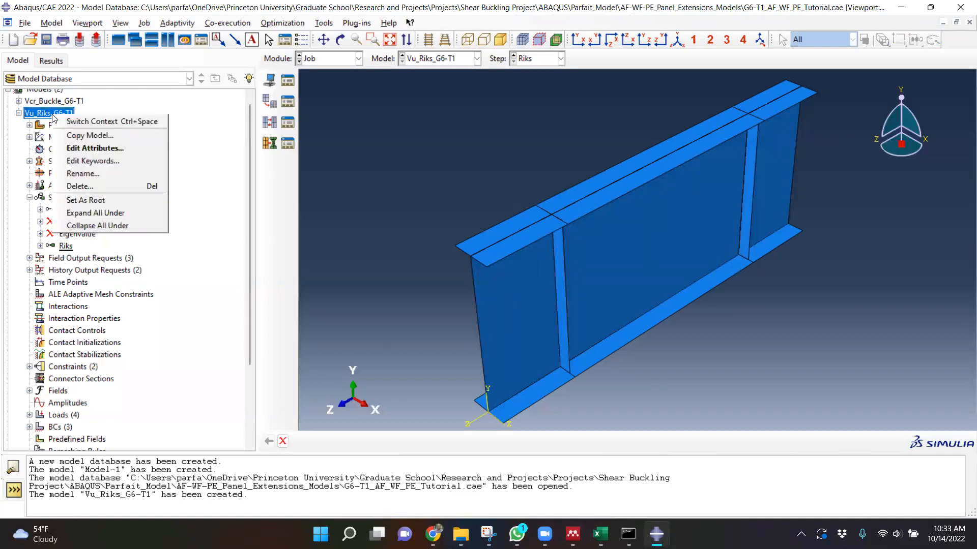
click(96, 161)
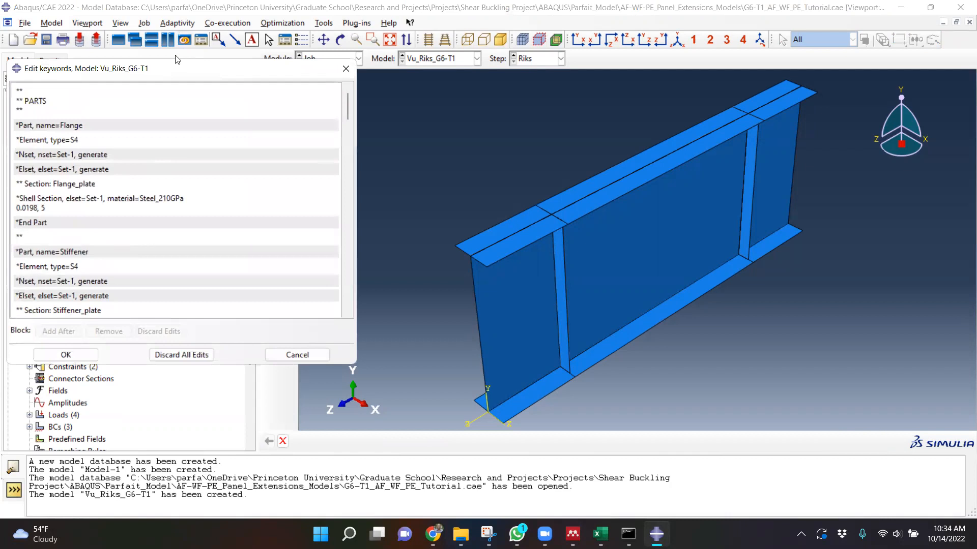
drag(180, 70, 357, 53)
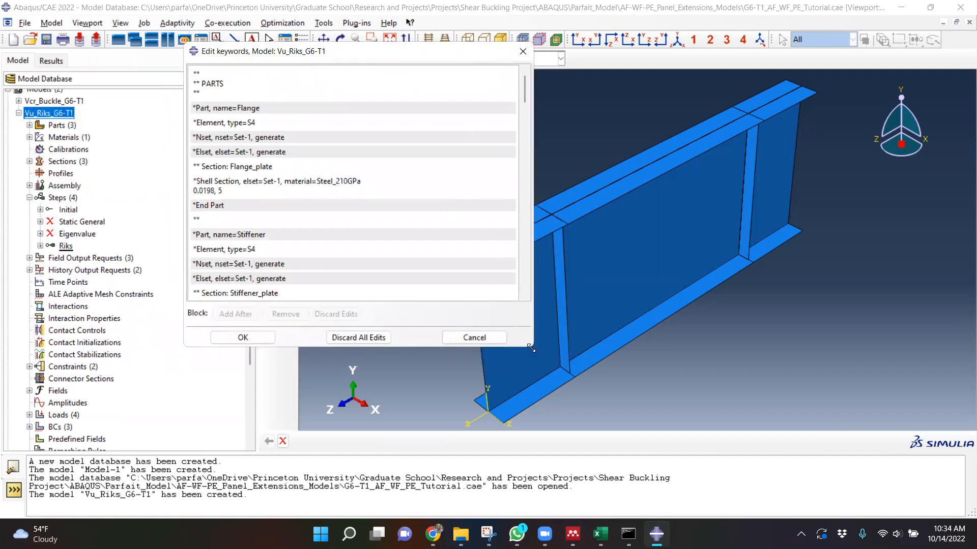
drag(530, 348, 636, 406)
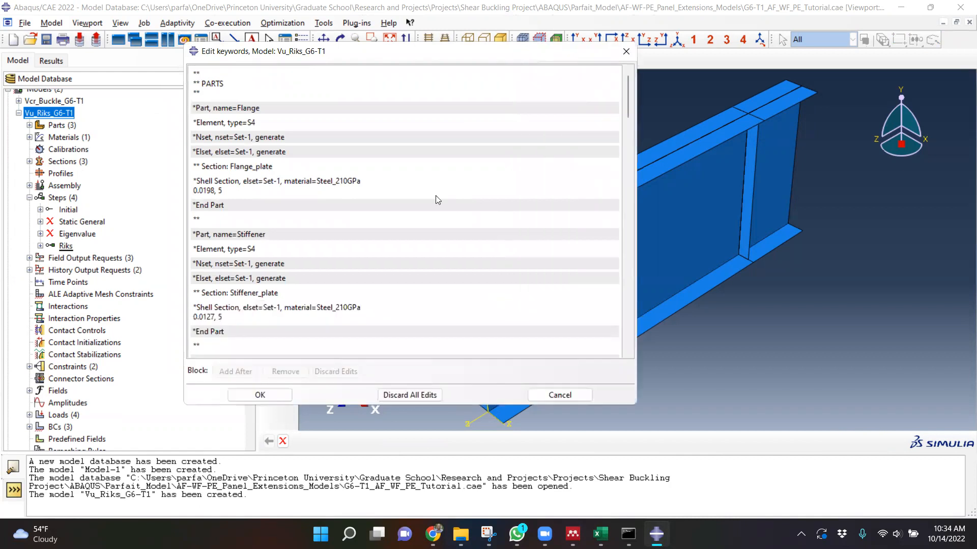
- Delete the *NODE FILE keyword and its U line just before *End Step in the Riks model's keywords
drag(626, 101, 616, 348)
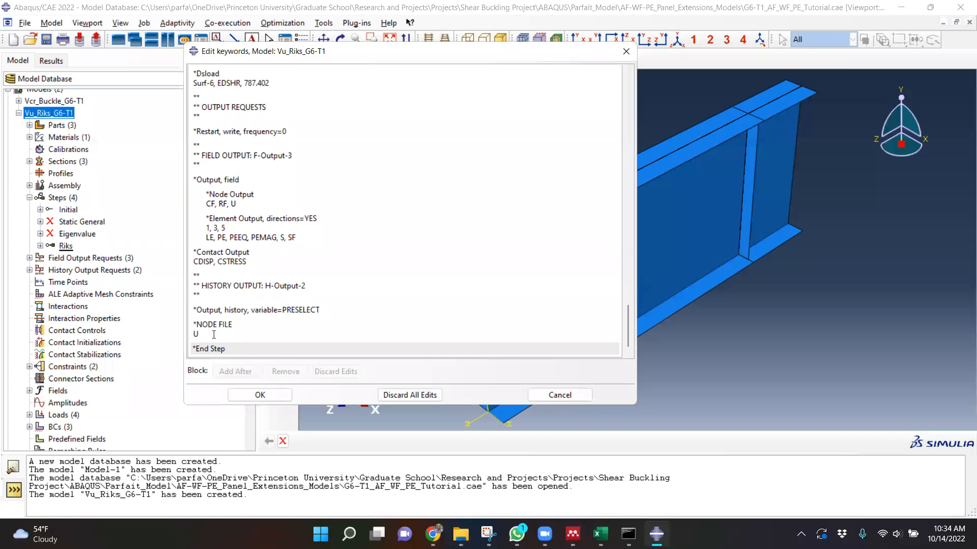
click(212, 332)
key(BackSpace)
key(BackSpace)
key(BackSpace)
key(BackSpace)
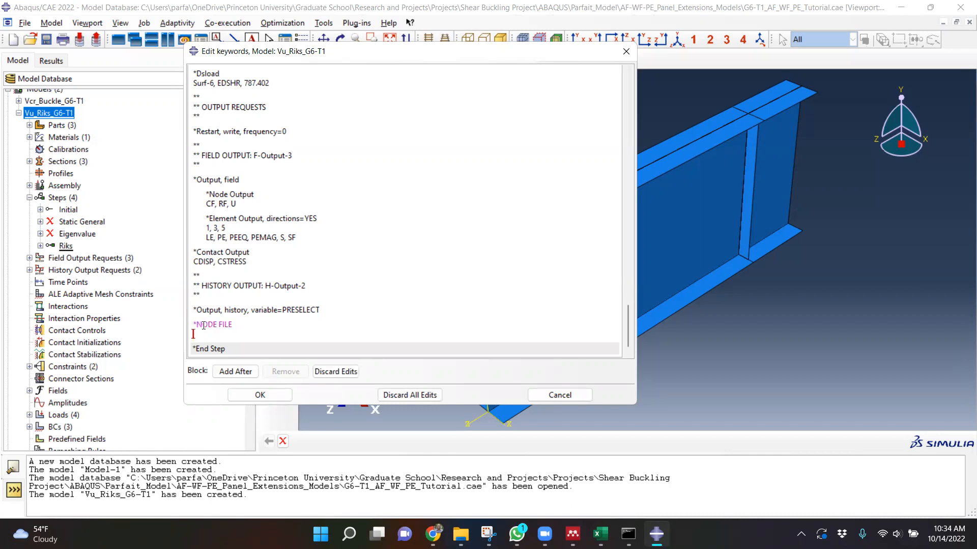
key(BackSpace)
key(BackSpace)
key(BackSpace)
key(BackSpace)
key(BackSpace)
key(BackSpace)
key(BackSpace)
key(BackSpace)
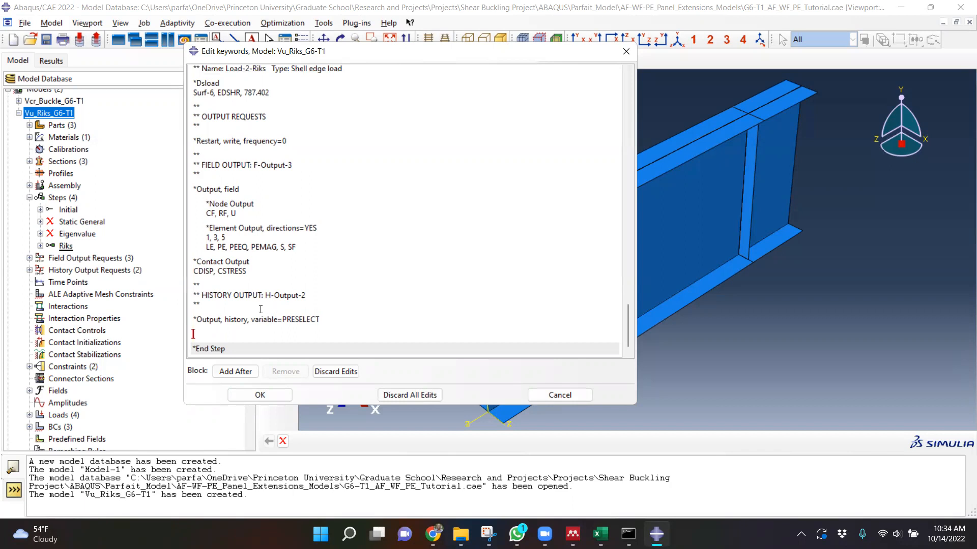
key(BackSpace)
- Add the comment text Model on the blank comment line above STEP: Riks, with a new line below it
scroll(240, 303, up, 7)
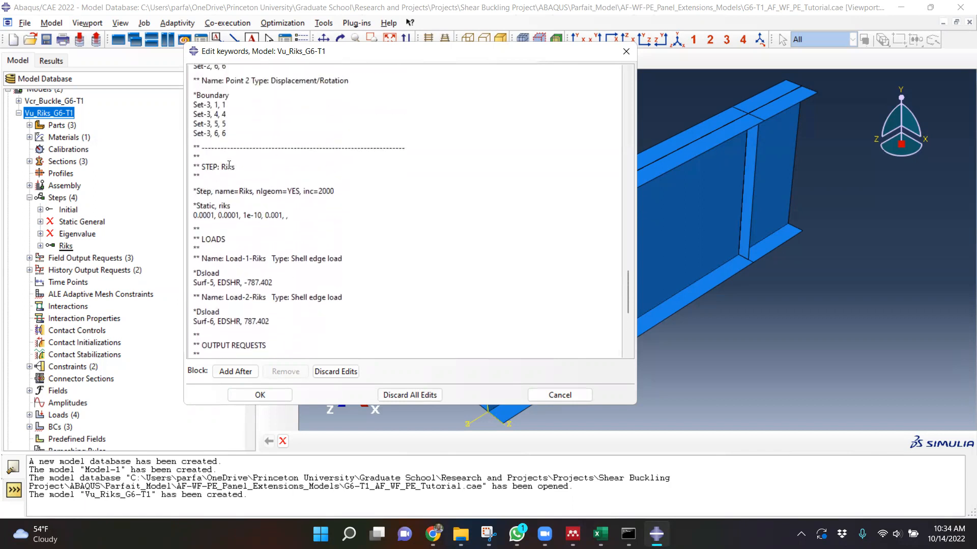
click(206, 156)
text(M)
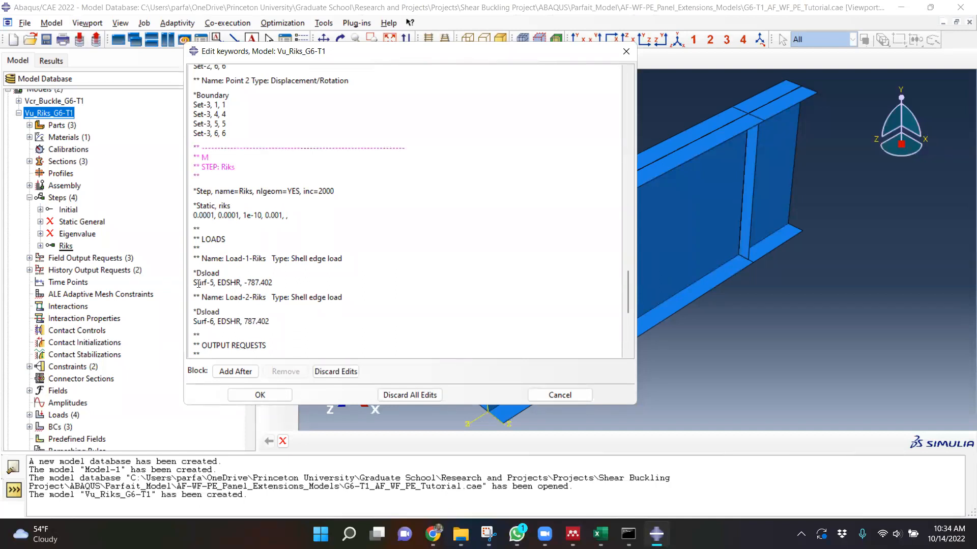
text(odel)
key(Return)
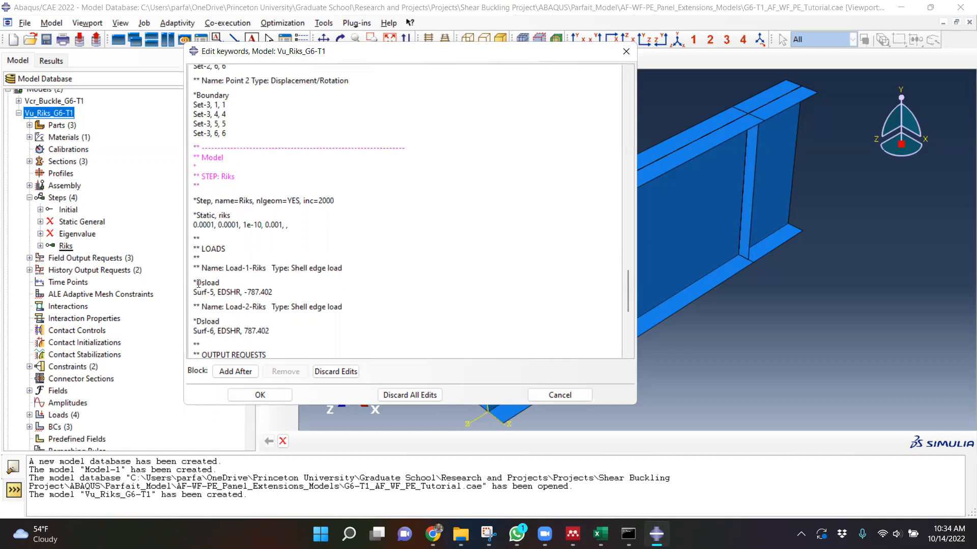
- Enter the keyword line *Imperfection=Vcr_Buckle_G6-T1, Step=2 below the Model comment and begin its data line with 2,
text(*Imperfection)
text(=)
text(Vcr_Buckle_G6-T1)
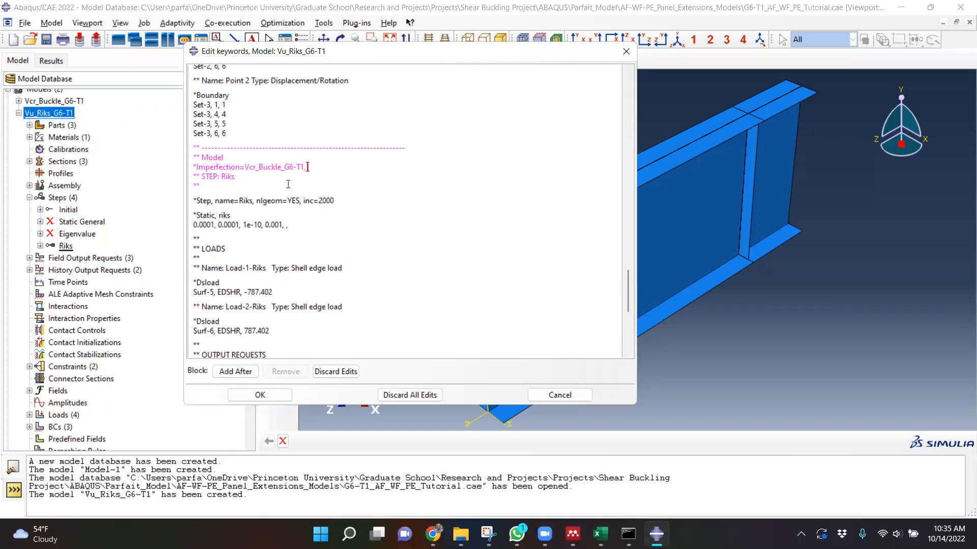
text(Step=2)
key(Return)
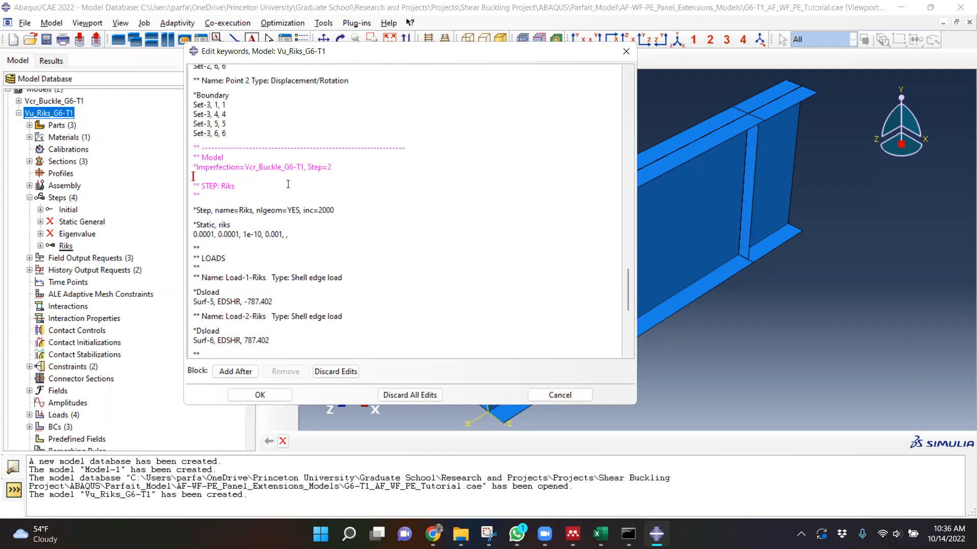
text(*)
text(,)
- Switch to the paper in Mendeley, find the initial geometric imperfection magnitude used in the validation models, and return to Abaqus
click(573, 534)
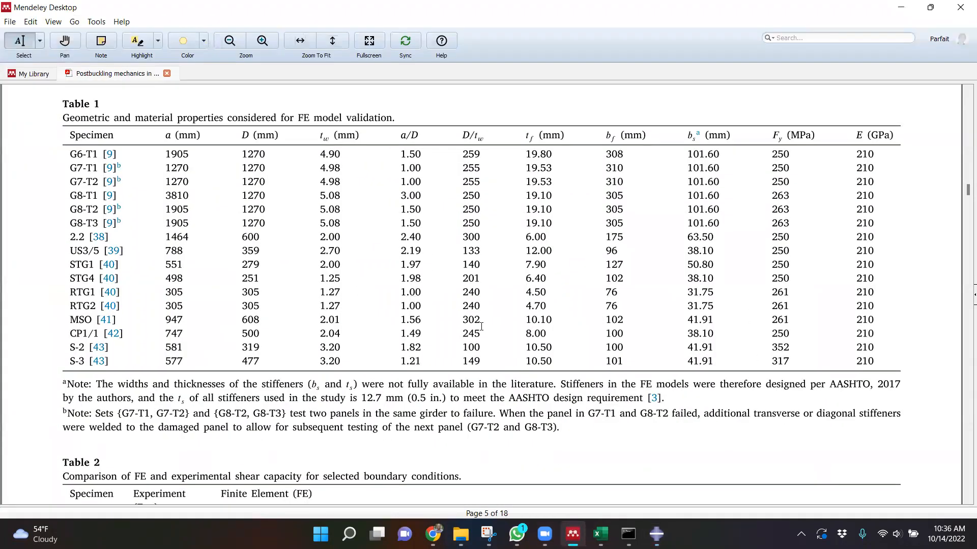
scroll(418, 327, up, 10)
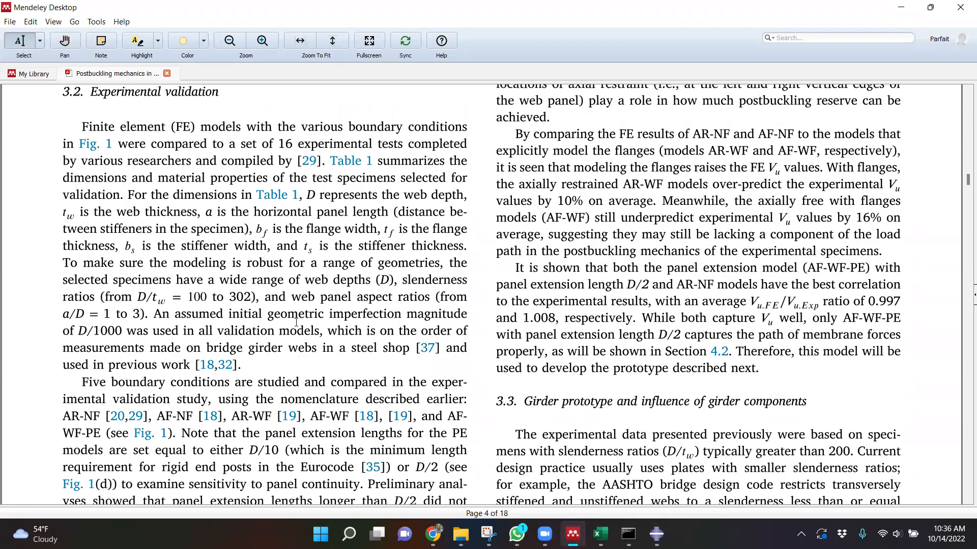
scroll(296, 322, down, 3)
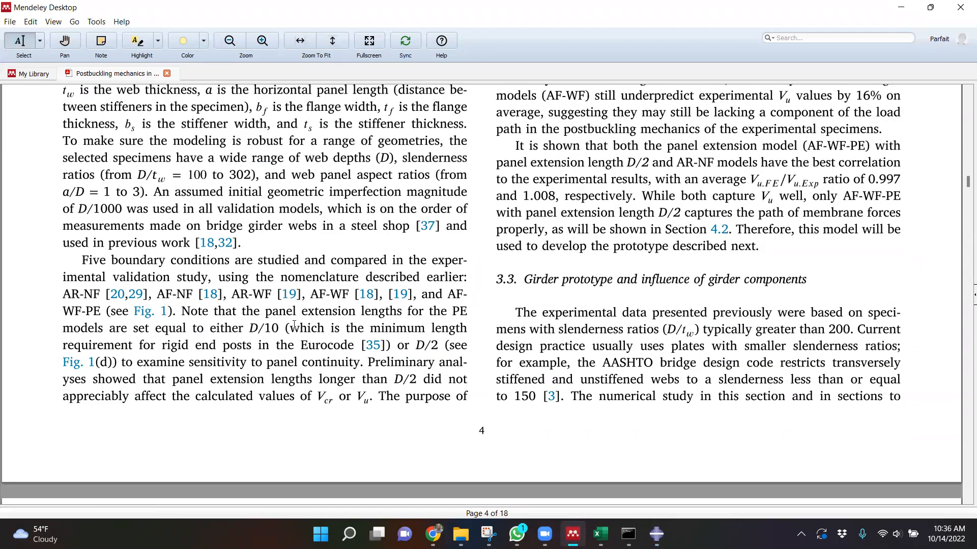
scroll(294, 328, up, 15)
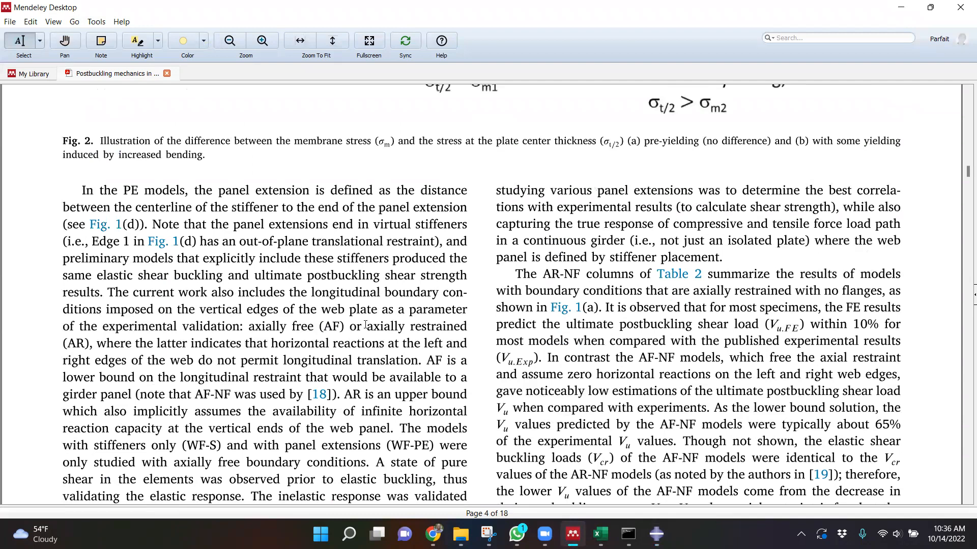
scroll(366, 325, down, 5)
scroll(363, 324, down, 11)
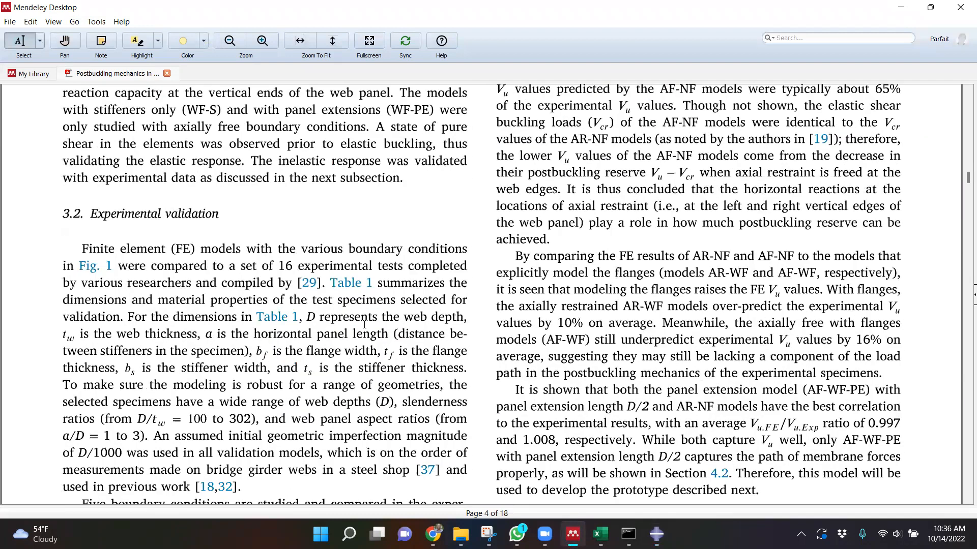
scroll(315, 311, up, 2)
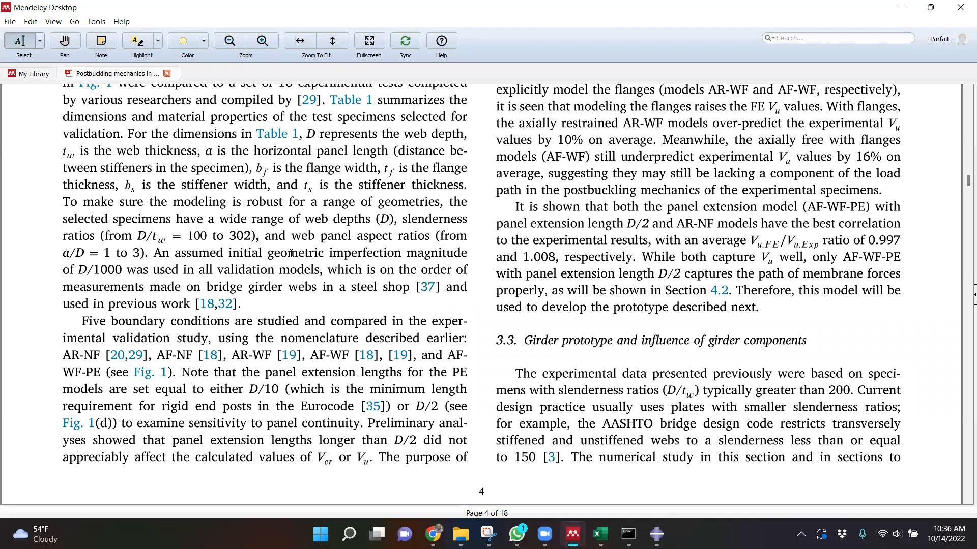
mouse_move(259, 269)
mouse_down()
mouse_move(369, 270)
mouse_move(138, 269)
mouse_move(318, 275)
mouse_up()
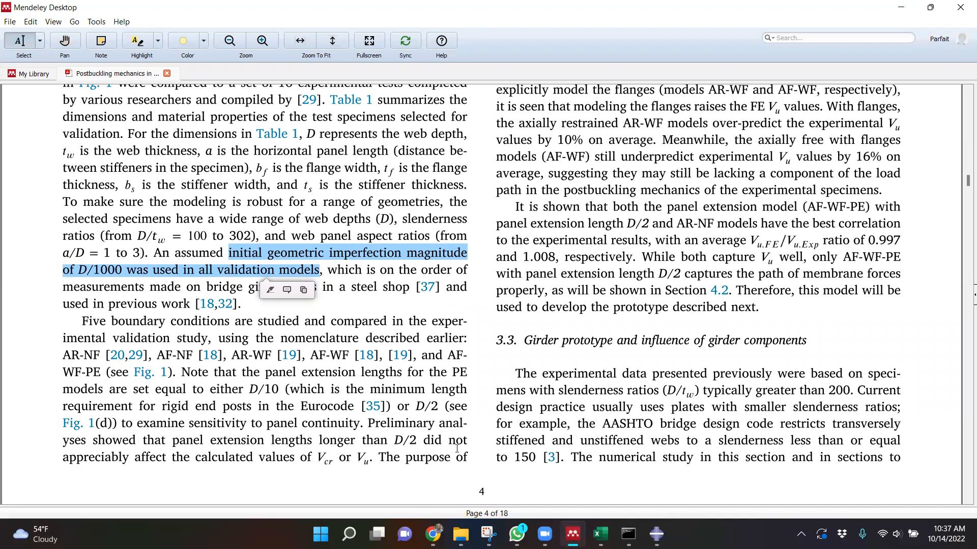
mouse_move(657, 534)
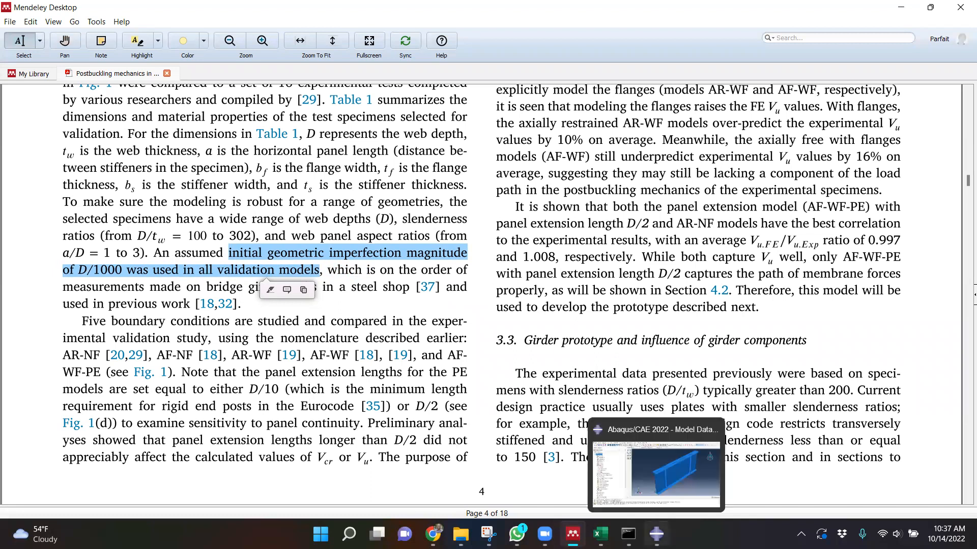
click(656, 473)
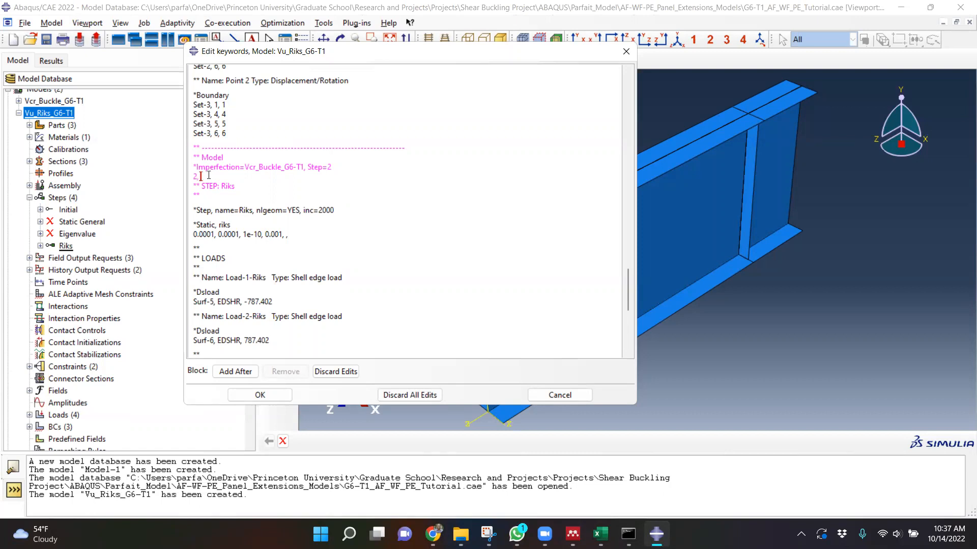
- Complete the data line of the *Imperfection keyword with the imperfection magnitude 0.00127
text(0.00127)
click(195, 177)
- Review the Riks model's step, load, output, boundary and material keywords, and accept the keyword edits
scroll(225, 186, down, 3)
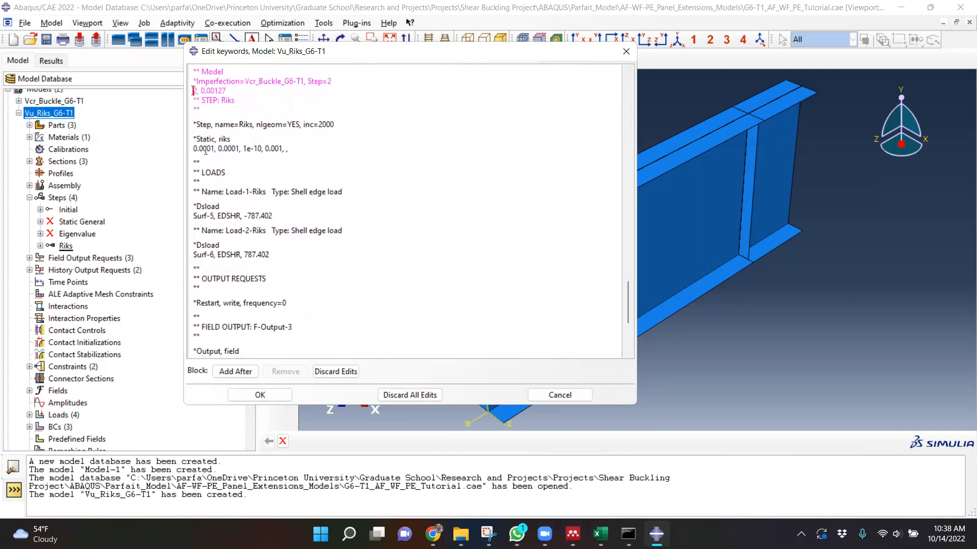
scroll(235, 173, down, 2)
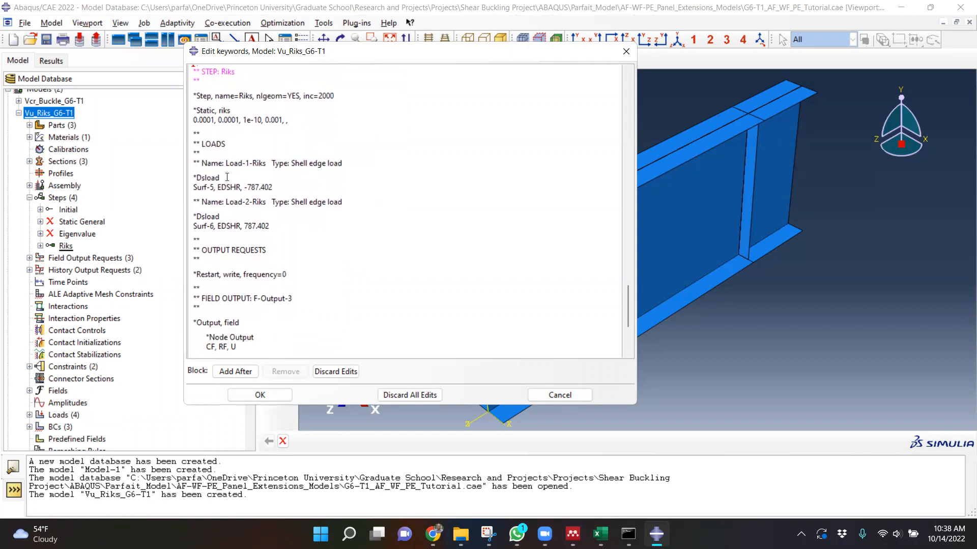
scroll(231, 196, down, 3)
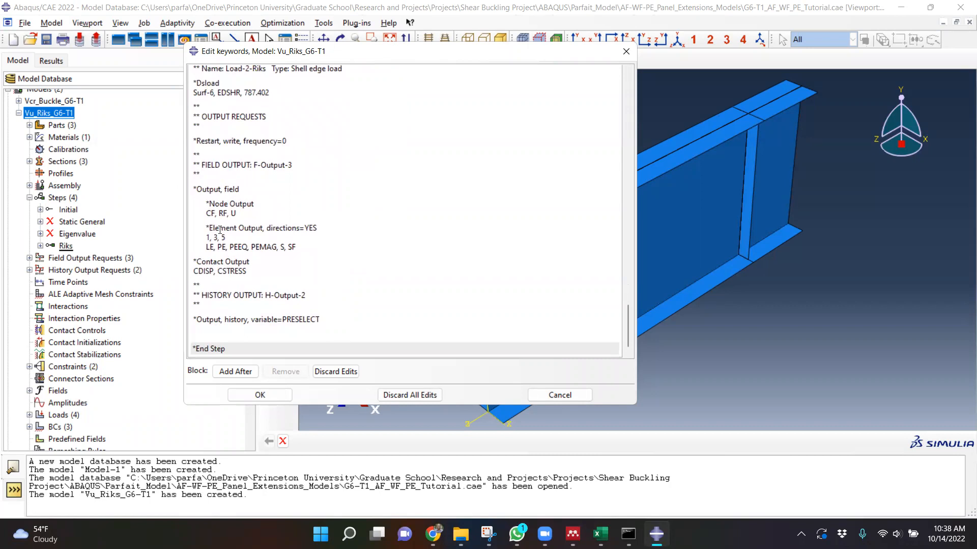
scroll(217, 250, up, 2)
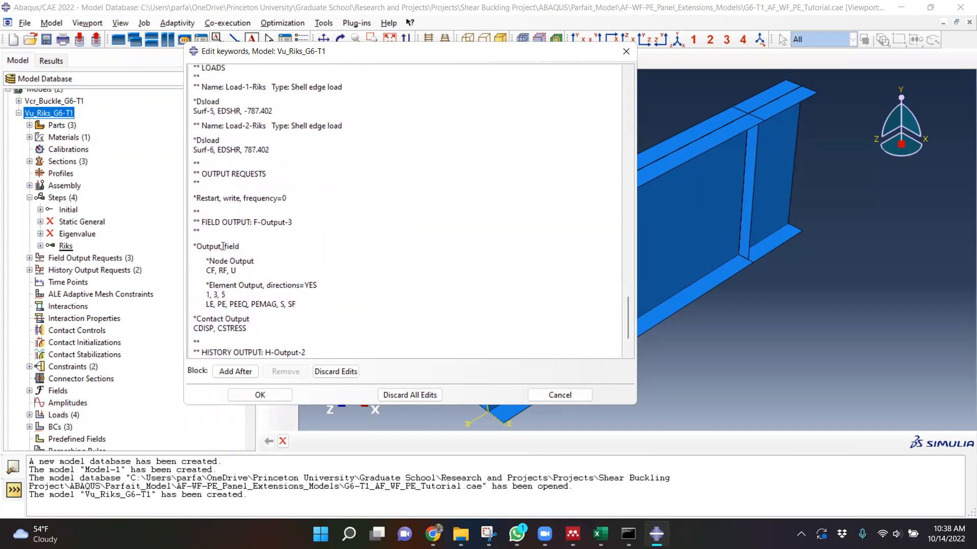
scroll(219, 312, down, 2)
scroll(238, 292, up, 6)
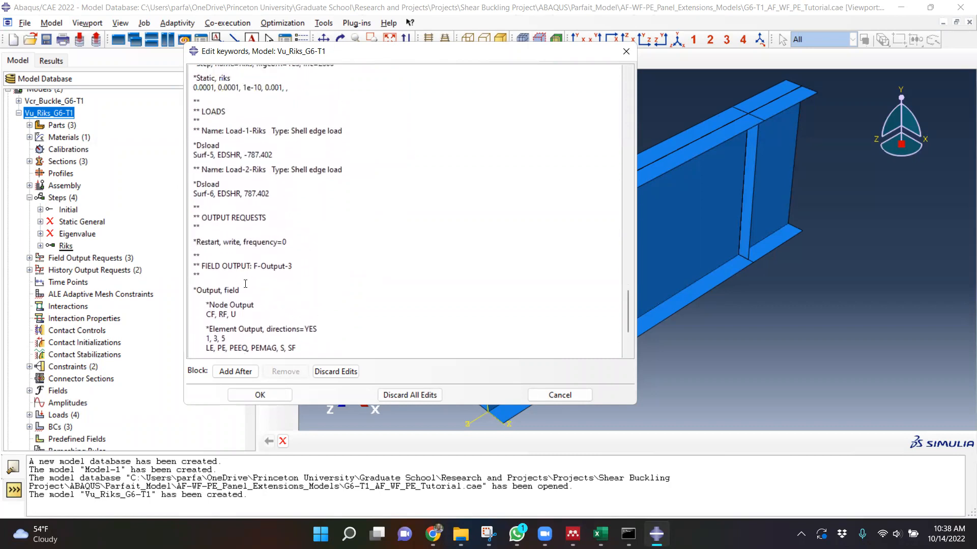
scroll(244, 284, up, 8)
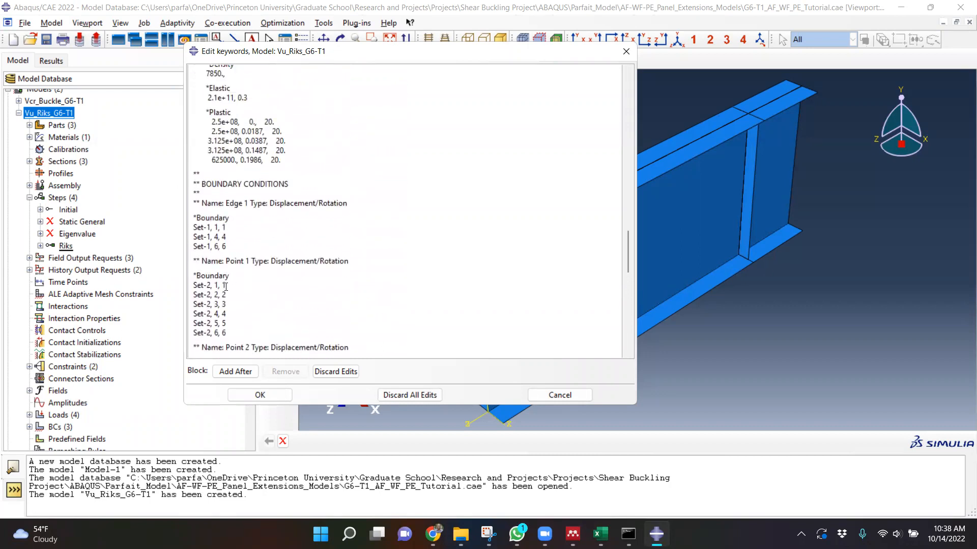
scroll(229, 275, up, 2)
scroll(234, 197, up, 2)
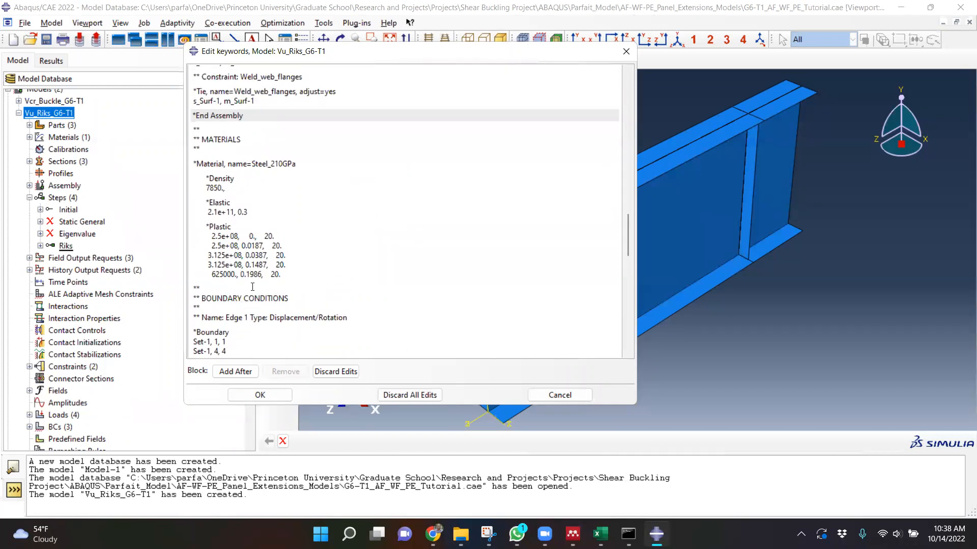
click(265, 396)
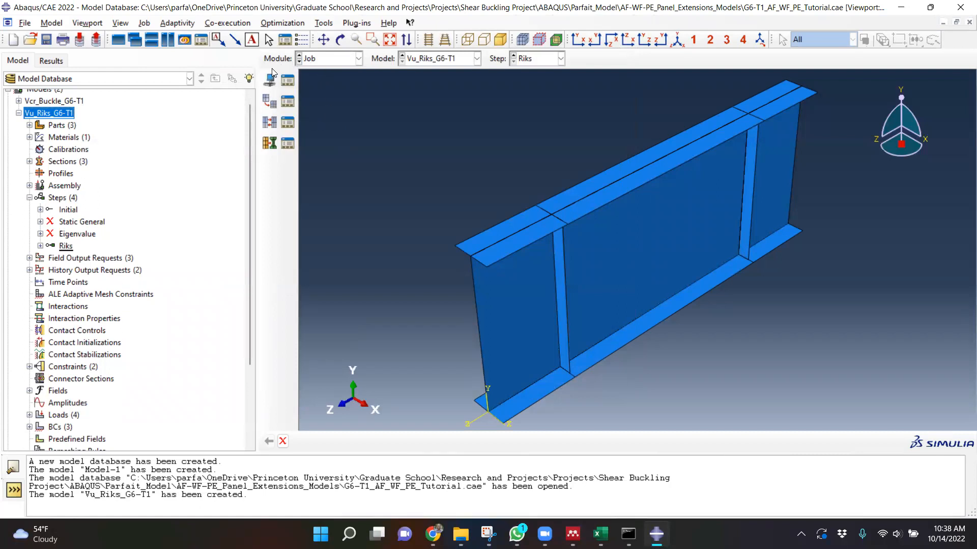
- Create a job named Vu_RIks_G6-T1 with the Vu_Riks_G6-T1 model as its source
click(287, 81)
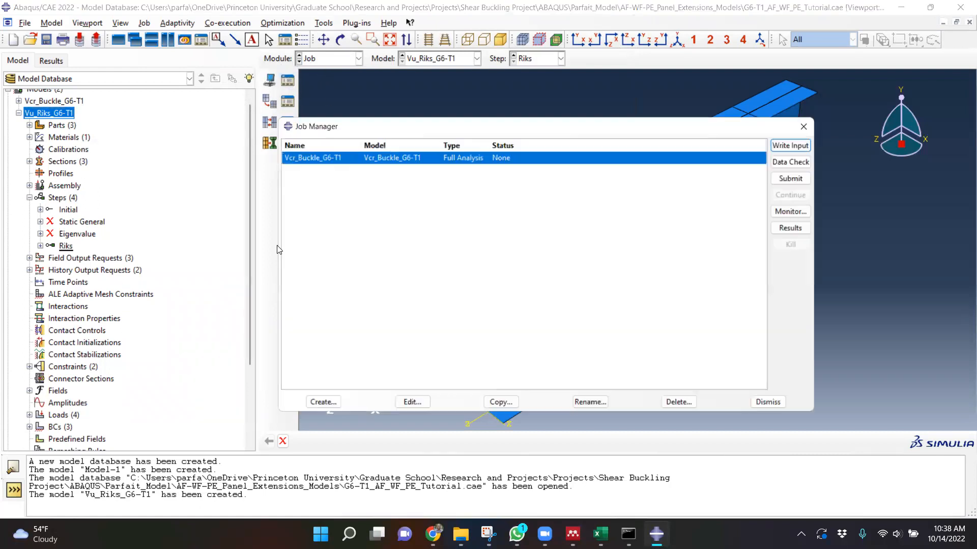
click(315, 409)
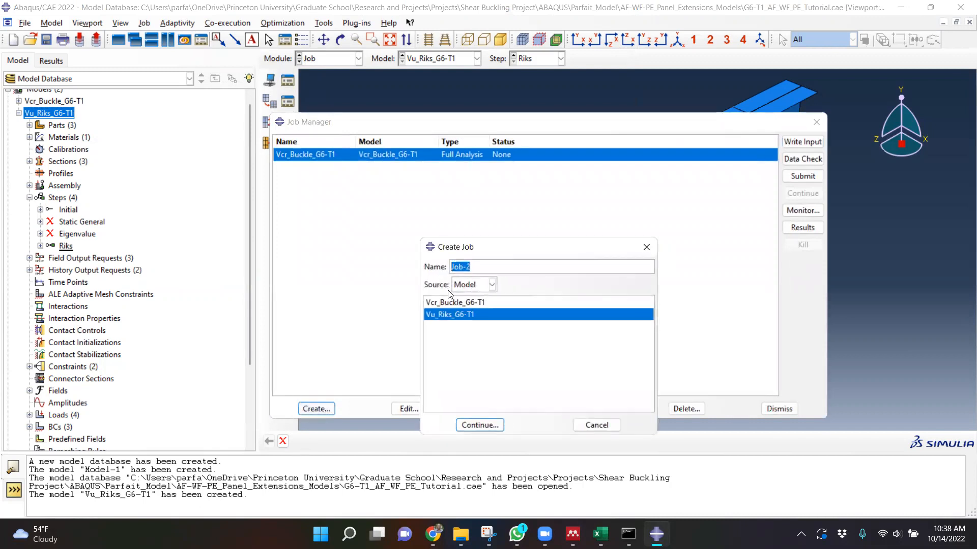
text(Vu)
text(_)
text(Riks_)
text(G6T)
text(-1)
key(BackSpace)
key(BackSpace)
key(BackSpace)
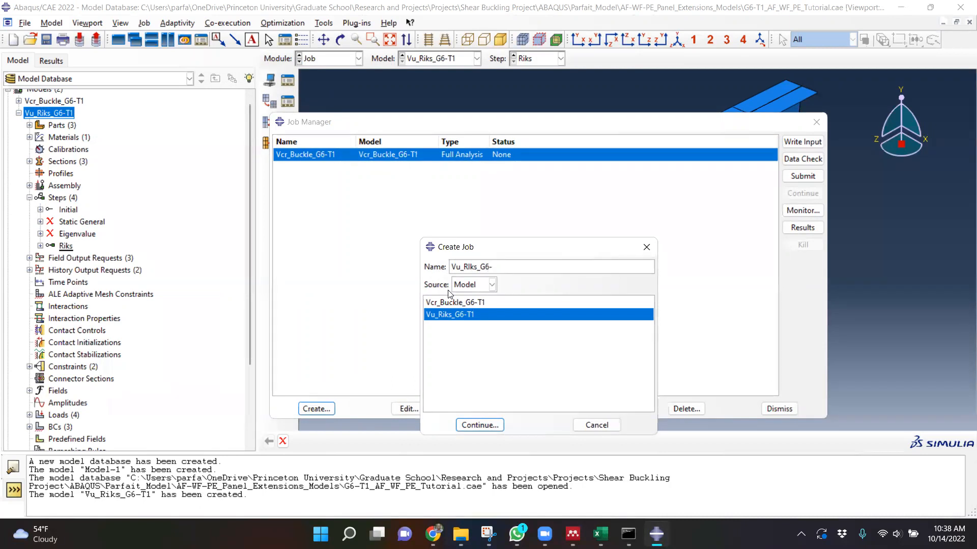
text(-T1)
click(480, 426)
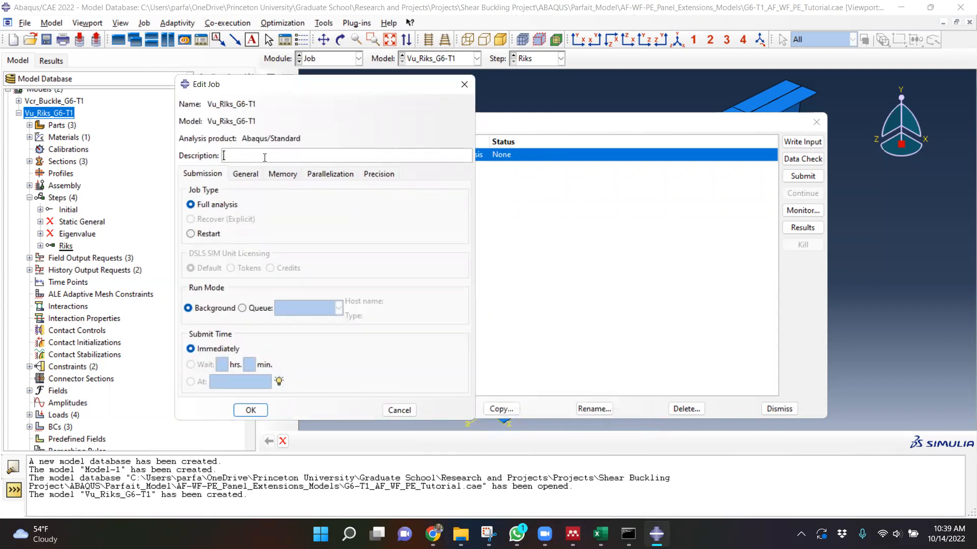
- Give the job the description Riks Analysis G6-T1, Imperfection D/1000 and set its maximum preprocessor and analysis memory to 60 %
text(Riks Analysis G6-T1, Imperfection)
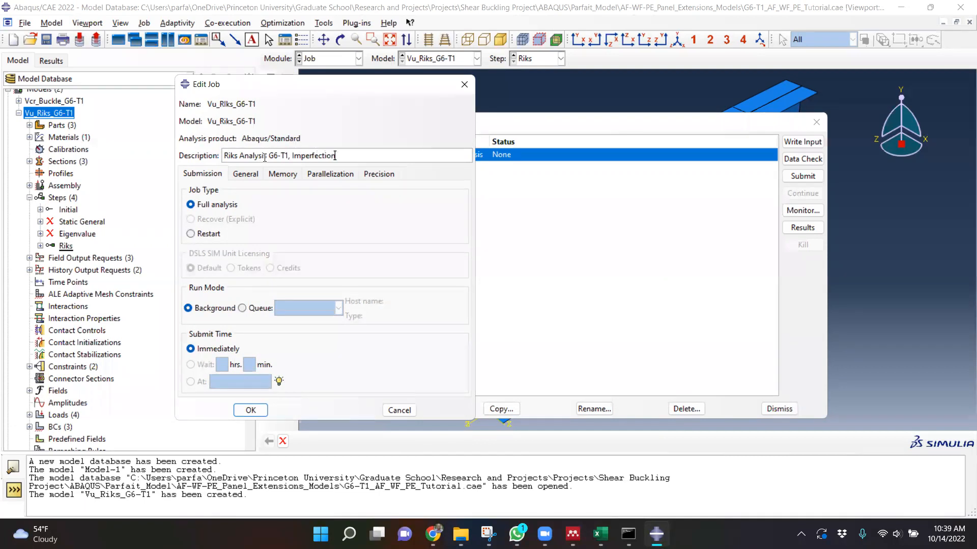
text( D/1000)
click(284, 176)
drag(356, 254, 340, 249)
text(9)
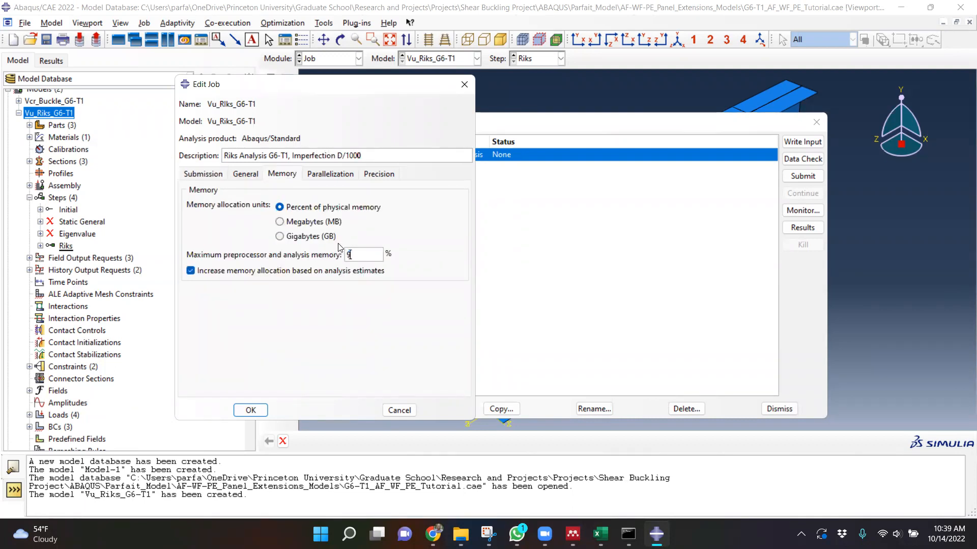
key(BackSpace)
text(60)
- Enable multiple processors for the Riks job, raise the processor count by two, and accept the job settings with single nodal output precision
click(331, 174)
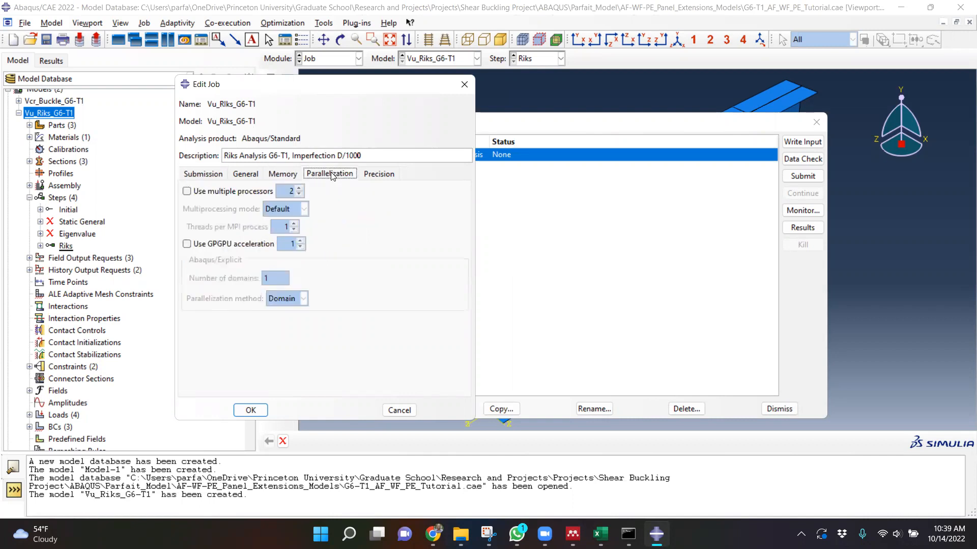
click(188, 192)
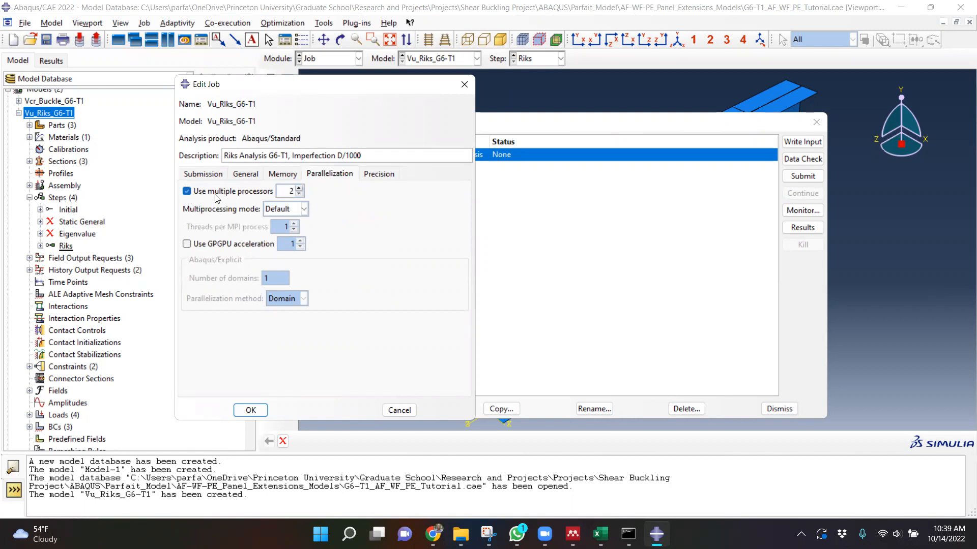
click(299, 187)
click(299, 188)
click(381, 174)
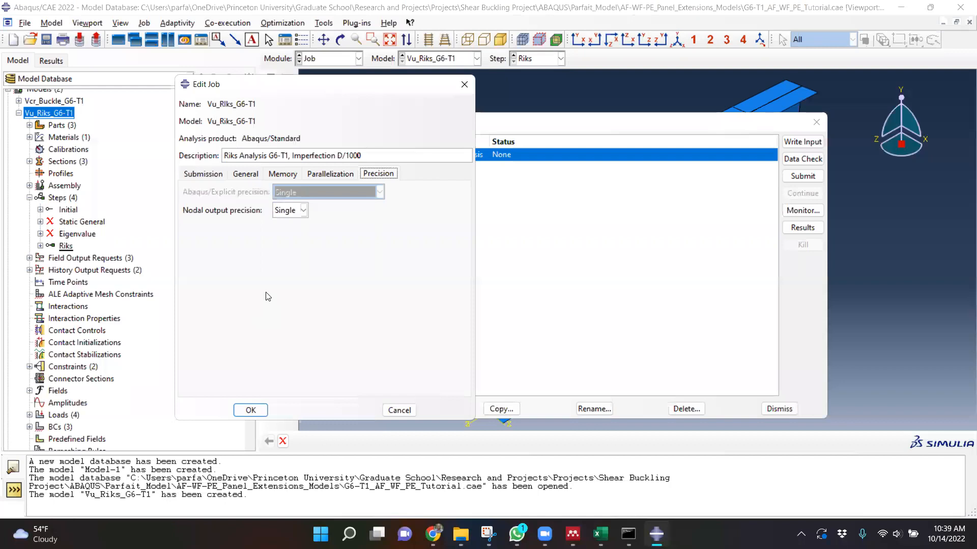
click(264, 410)
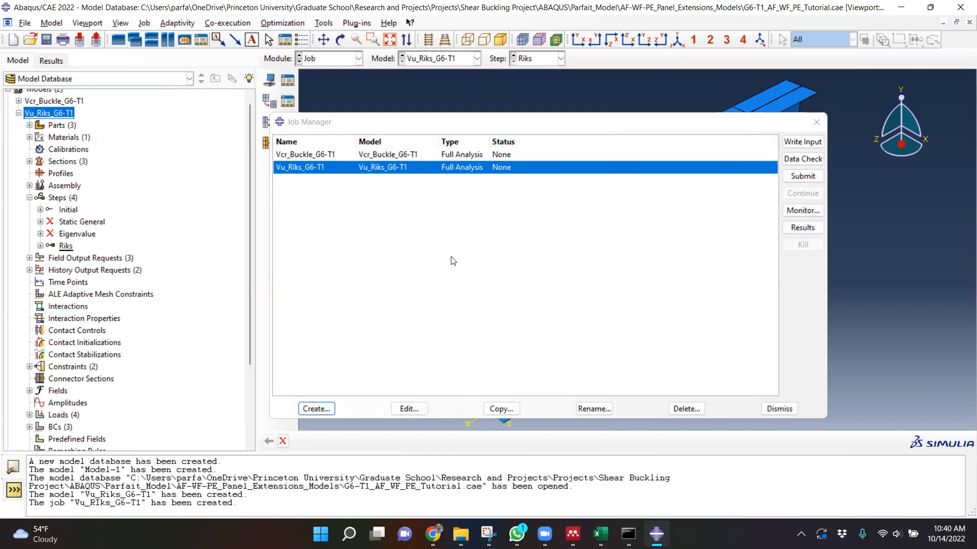
click(423, 167)
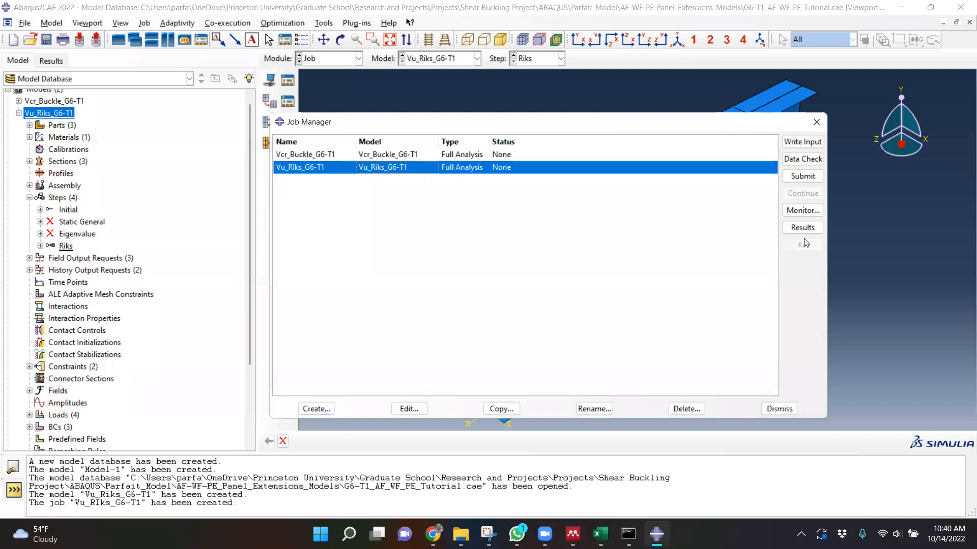